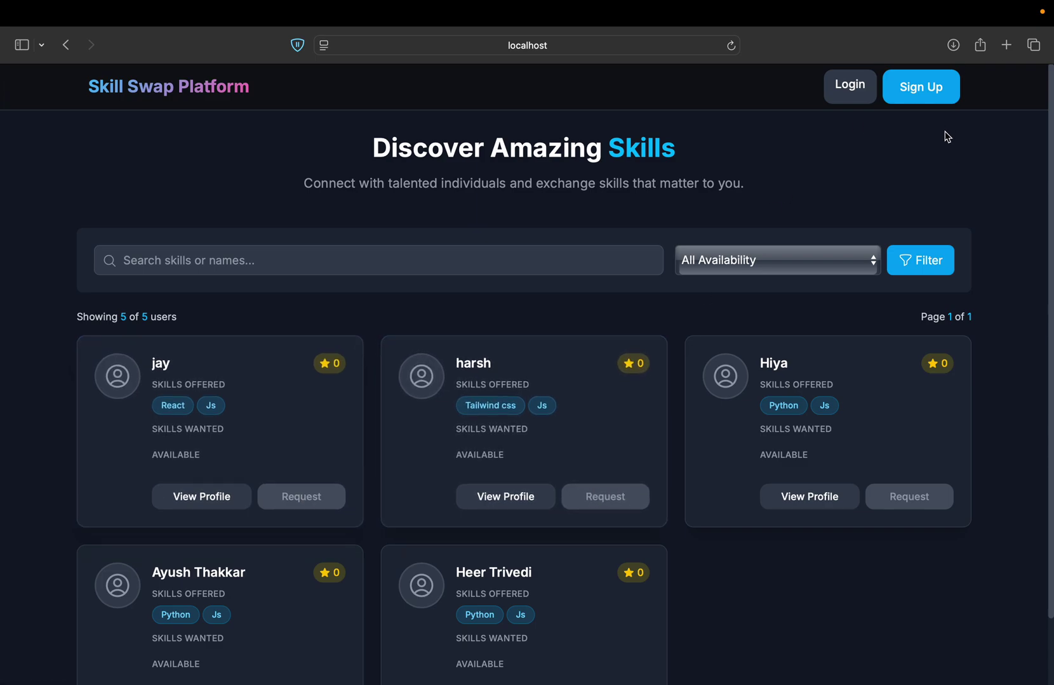
Step: Enter the full name, location Ahmedabad, email and a four-character password with matching confirmation
click(920, 87)
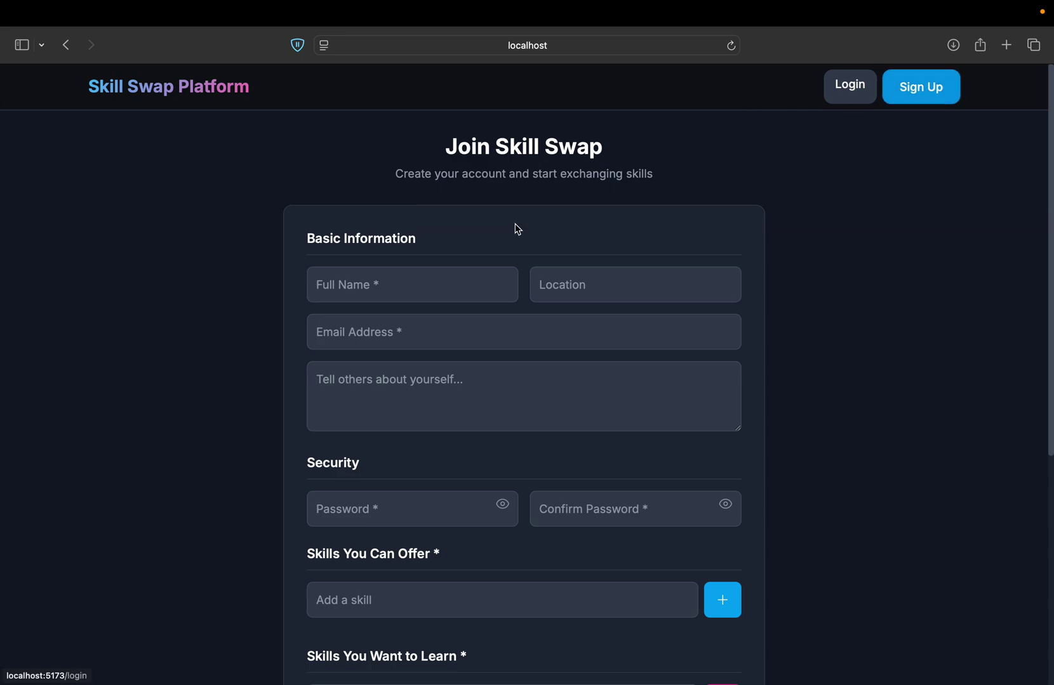
click(426, 288)
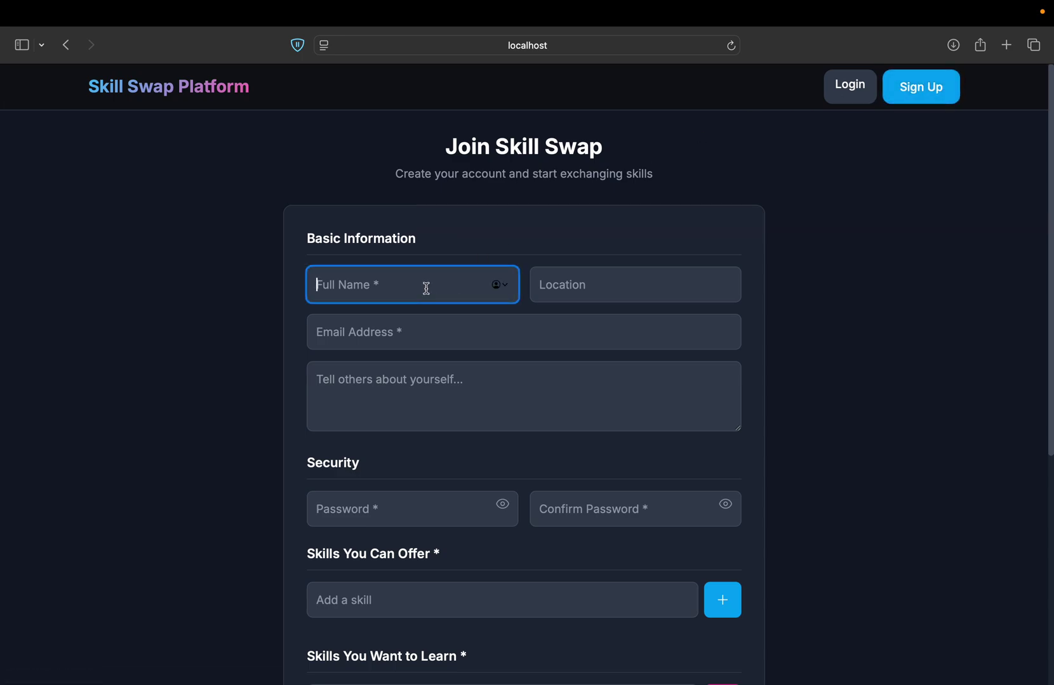
click(609, 292)
text(a)
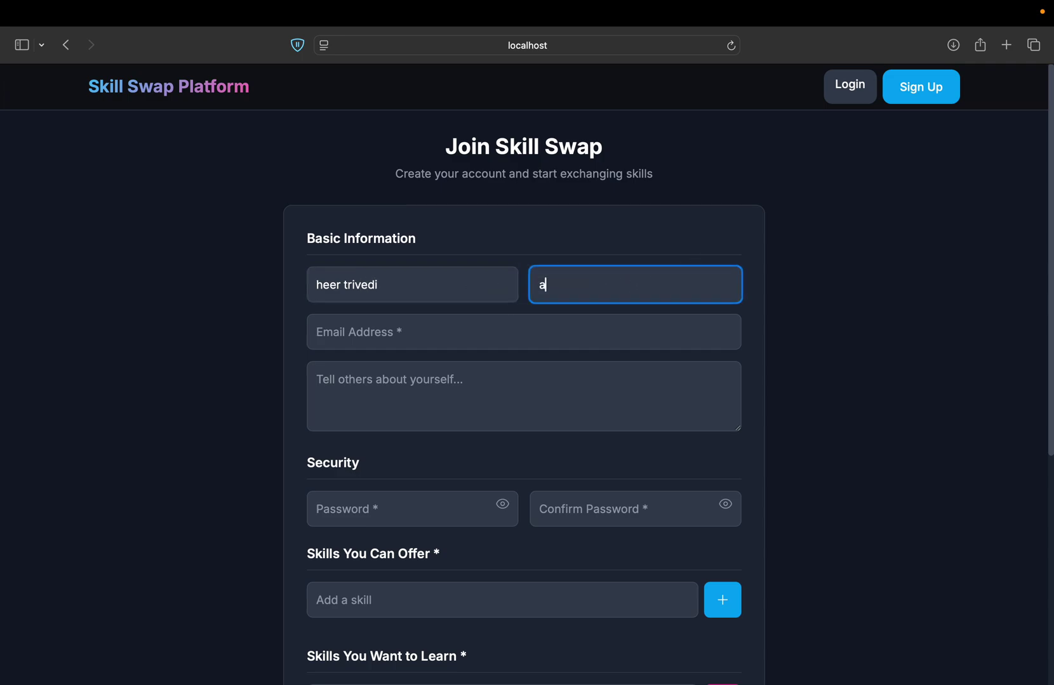
text(hmeda)
text(bad)
click(435, 332)
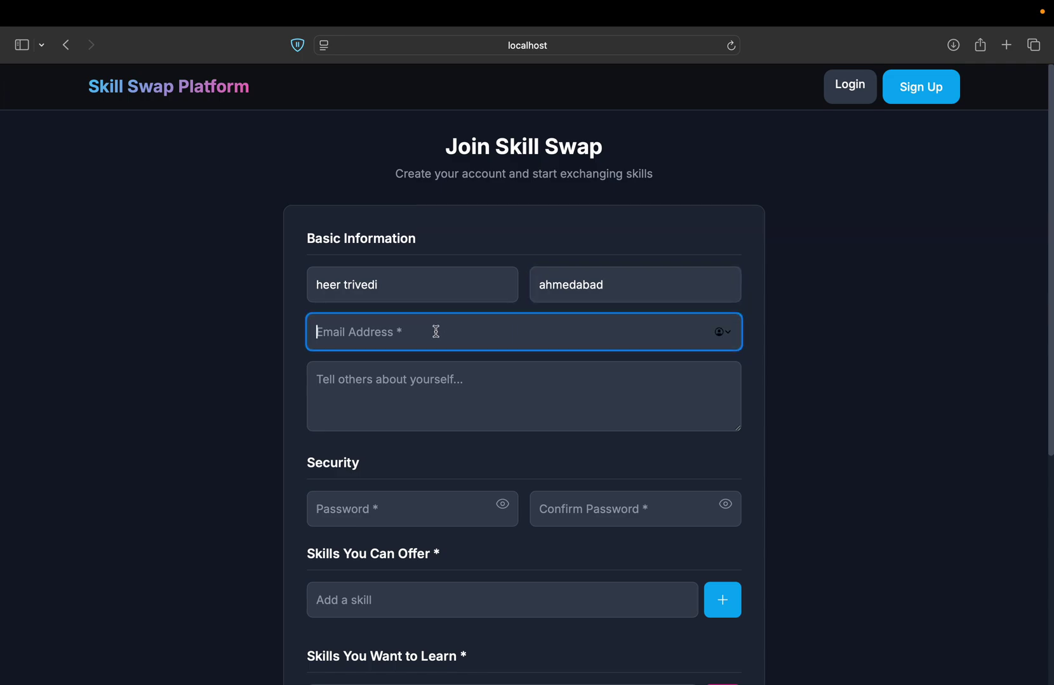
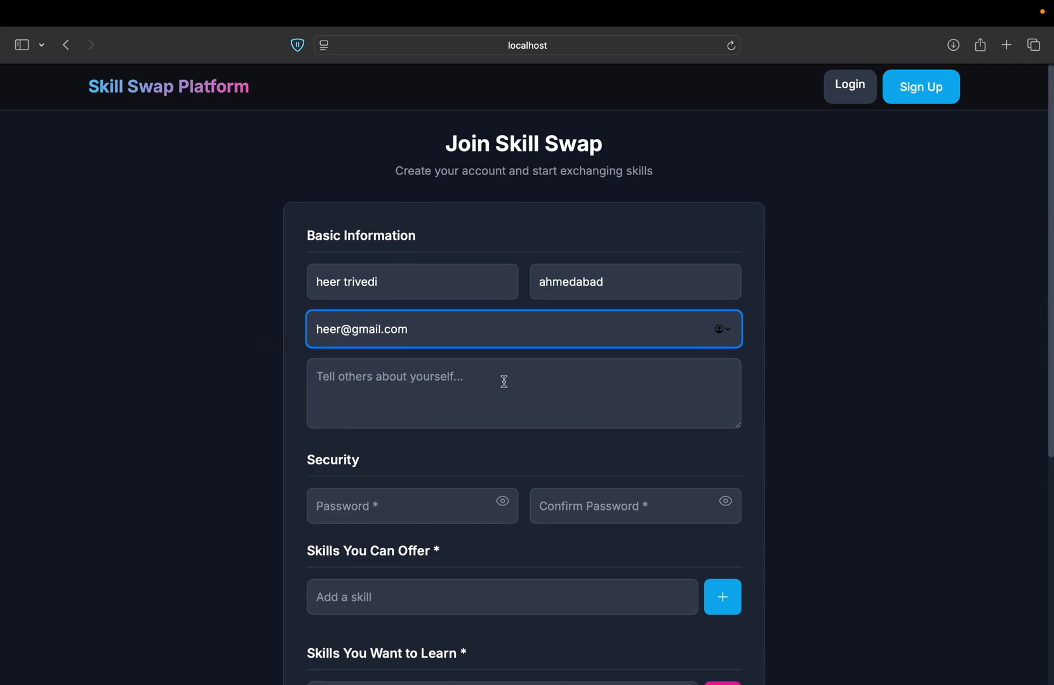
scroll(504, 382, down, 1)
scroll(504, 381, down, 3)
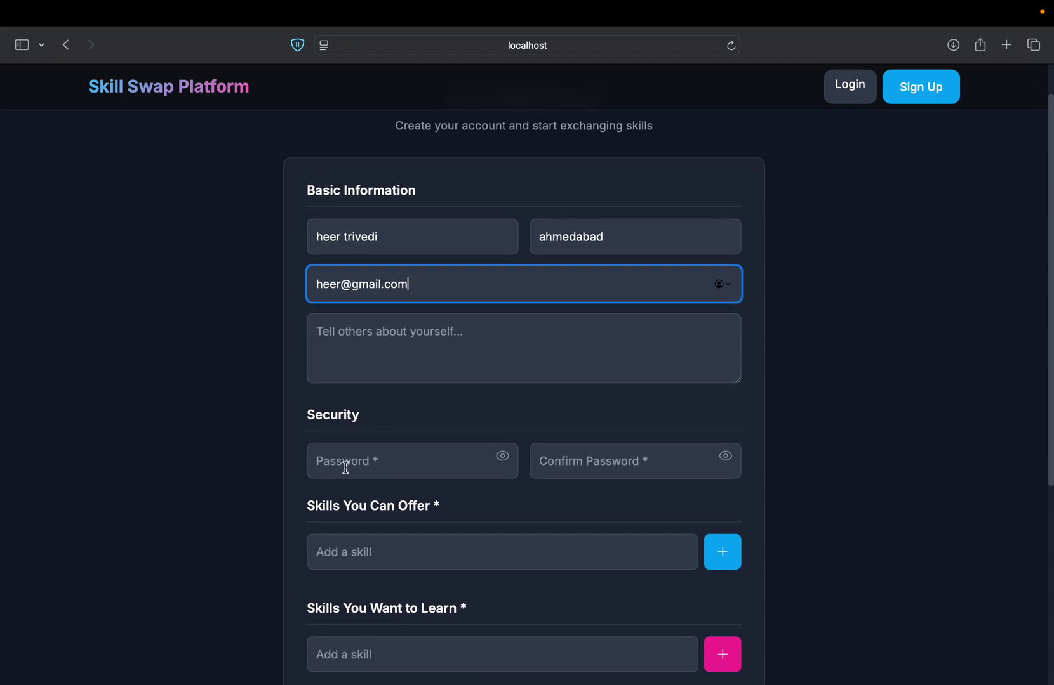
click(346, 467)
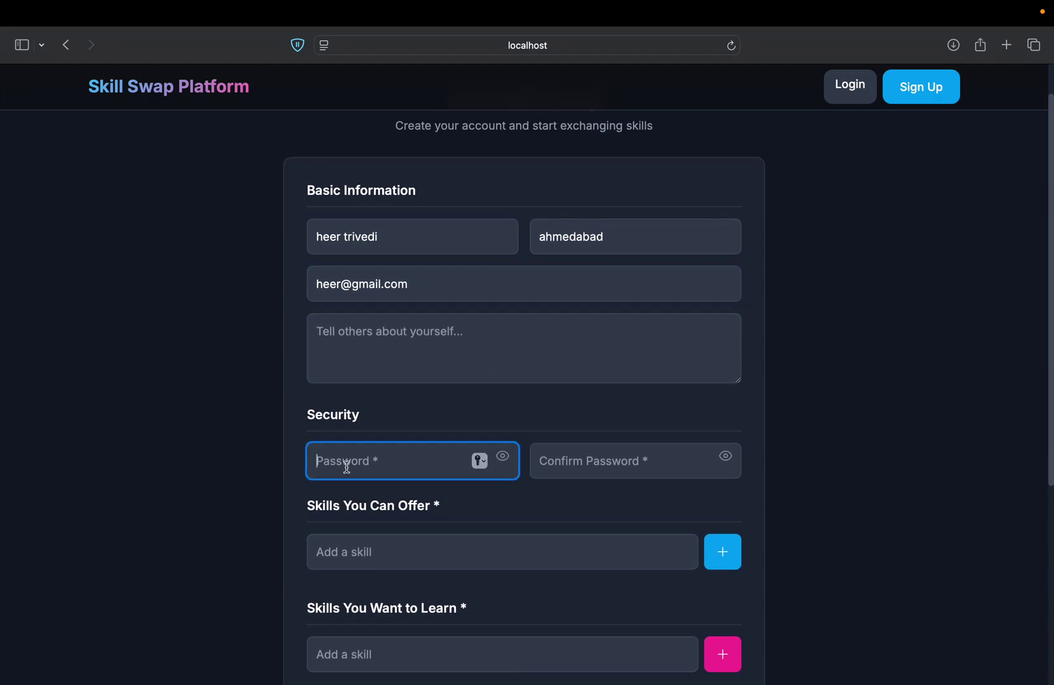
click(642, 463)
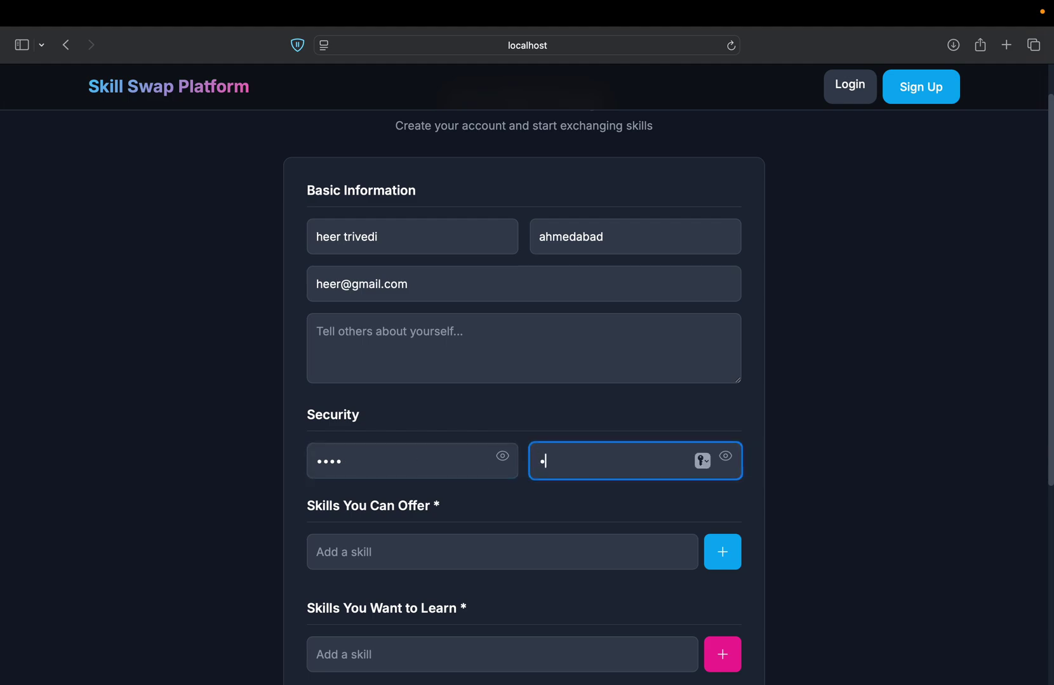
scroll(527, 412, down, 2)
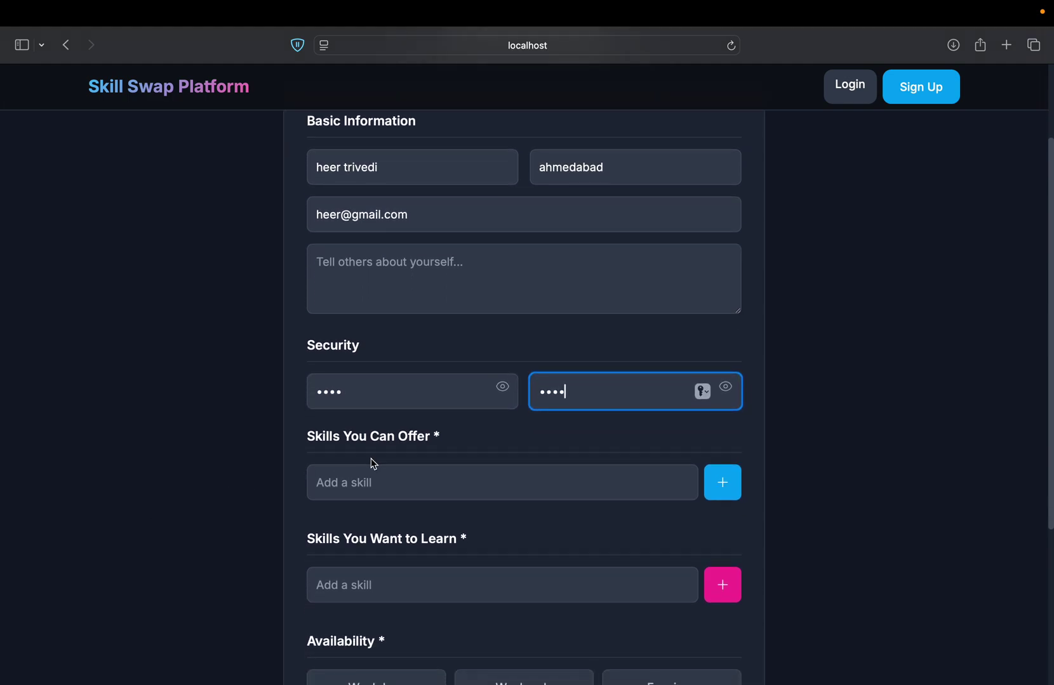
Step: Add guitar and python as skills you can offer
click(363, 489)
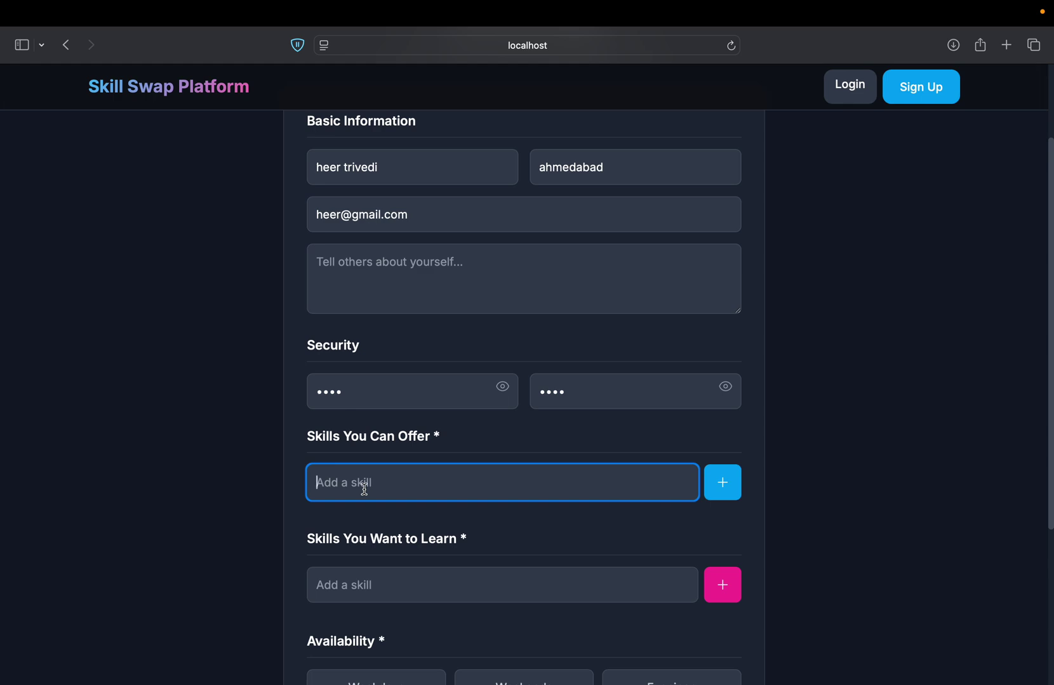
text(guitar)
click(722, 481)
click(396, 489)
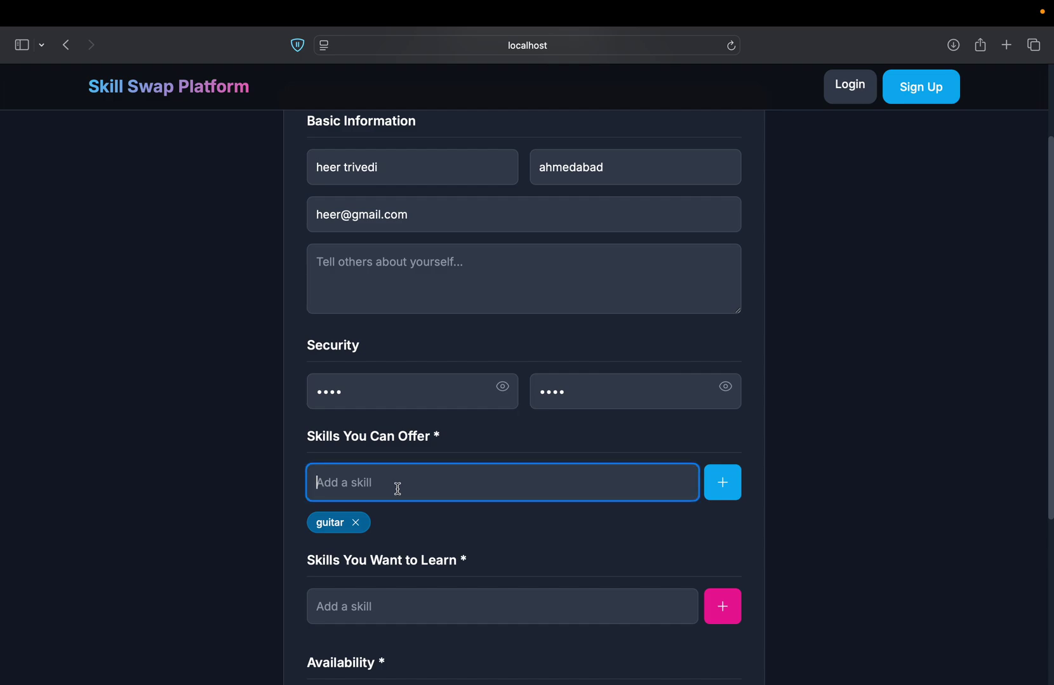
text(python)
click(721, 482)
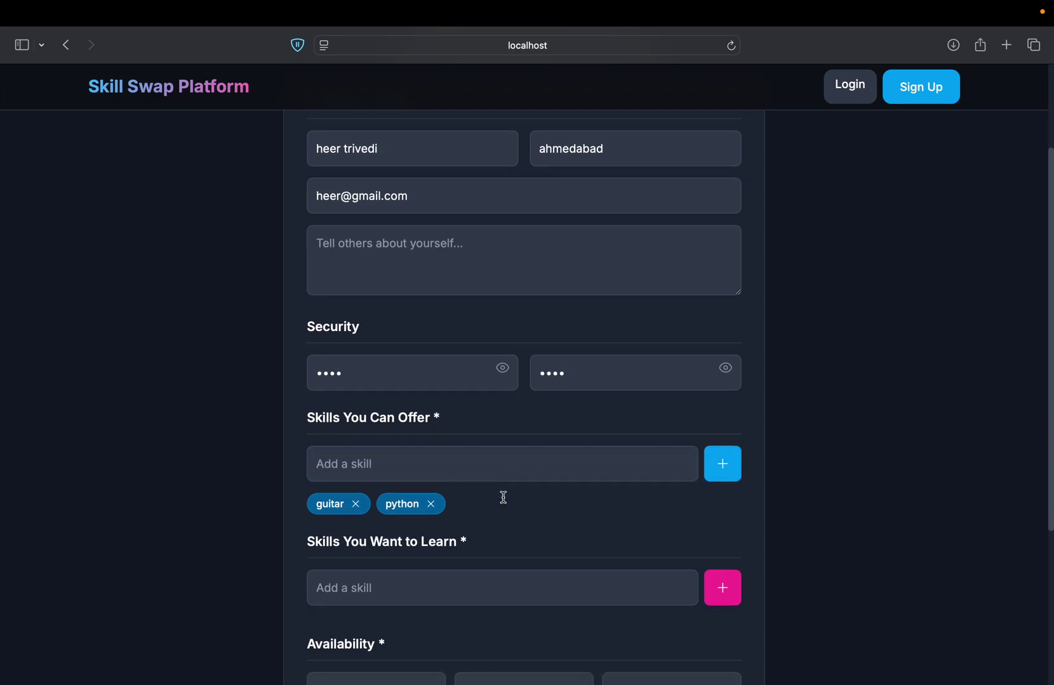
scroll(503, 501, down, 2)
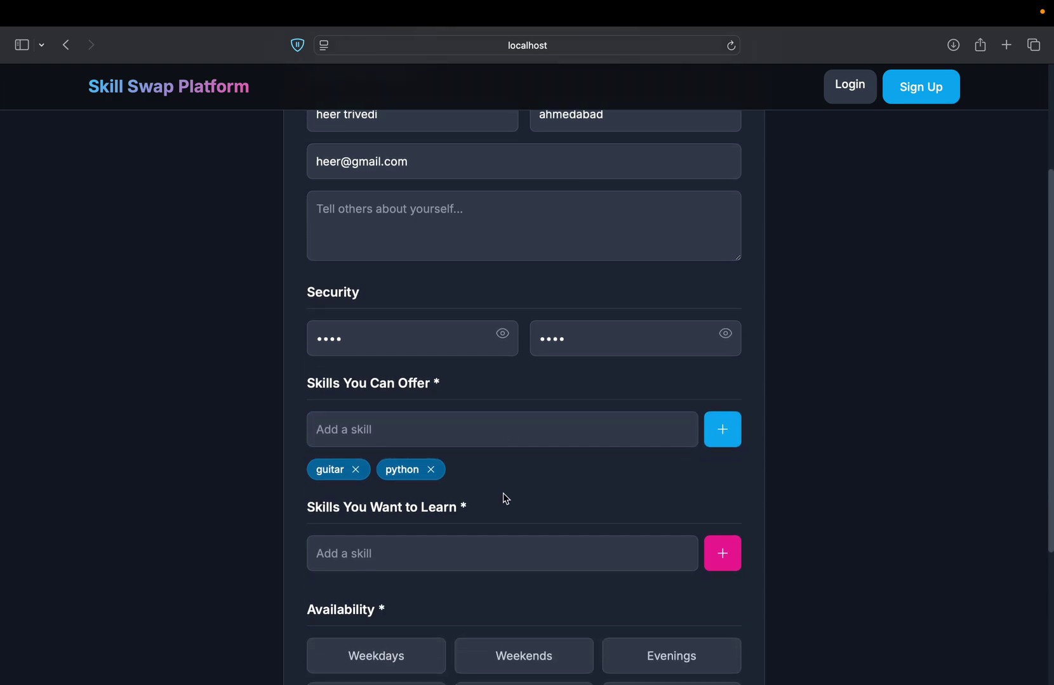
Step: Add react and cooking as skills you want to learn
click(383, 558)
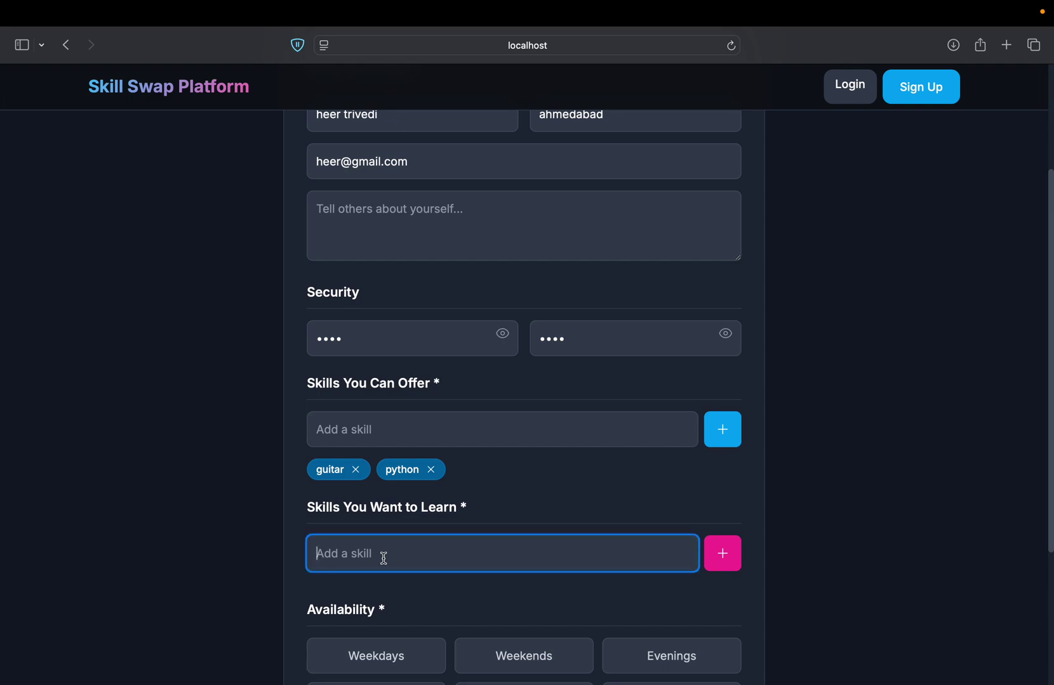
text(react)
click(722, 554)
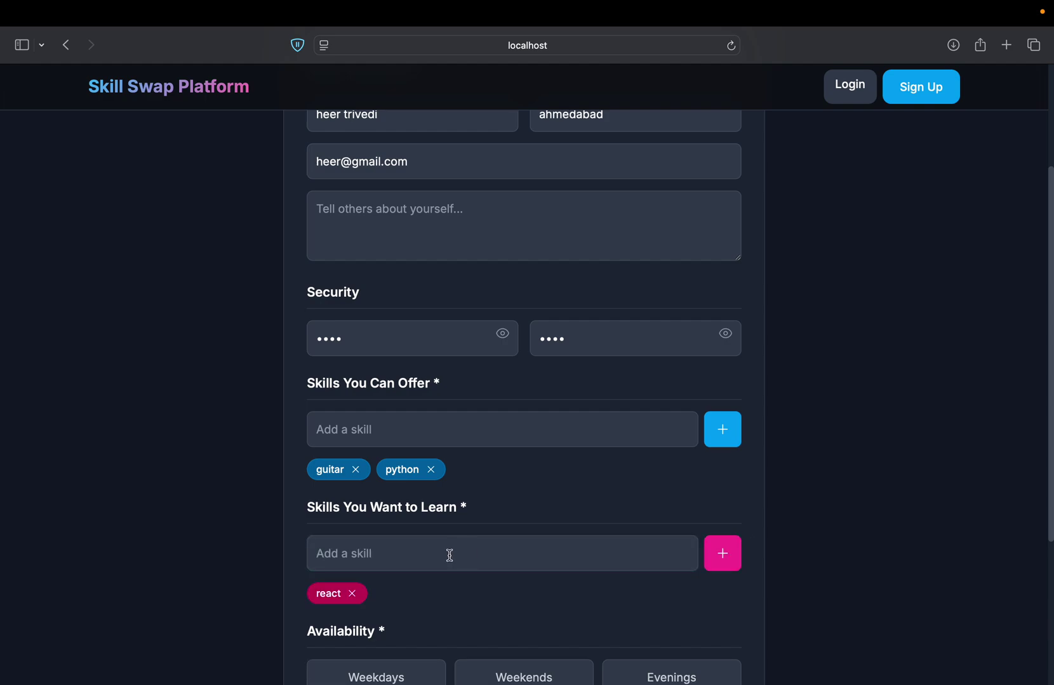
click(436, 554)
text(cooking)
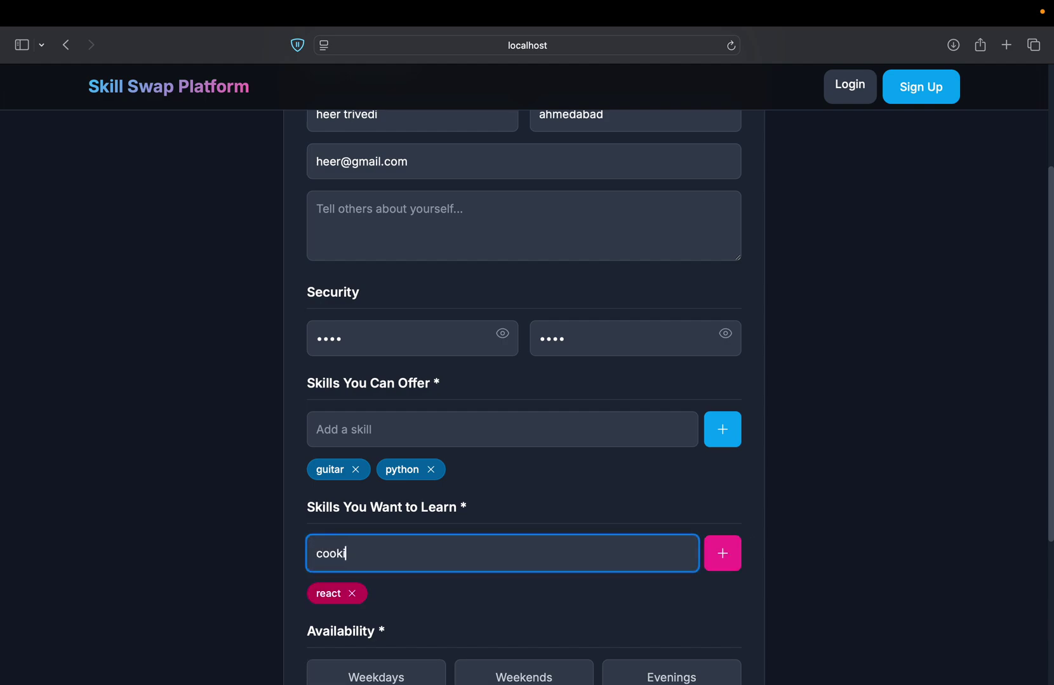
click(721, 553)
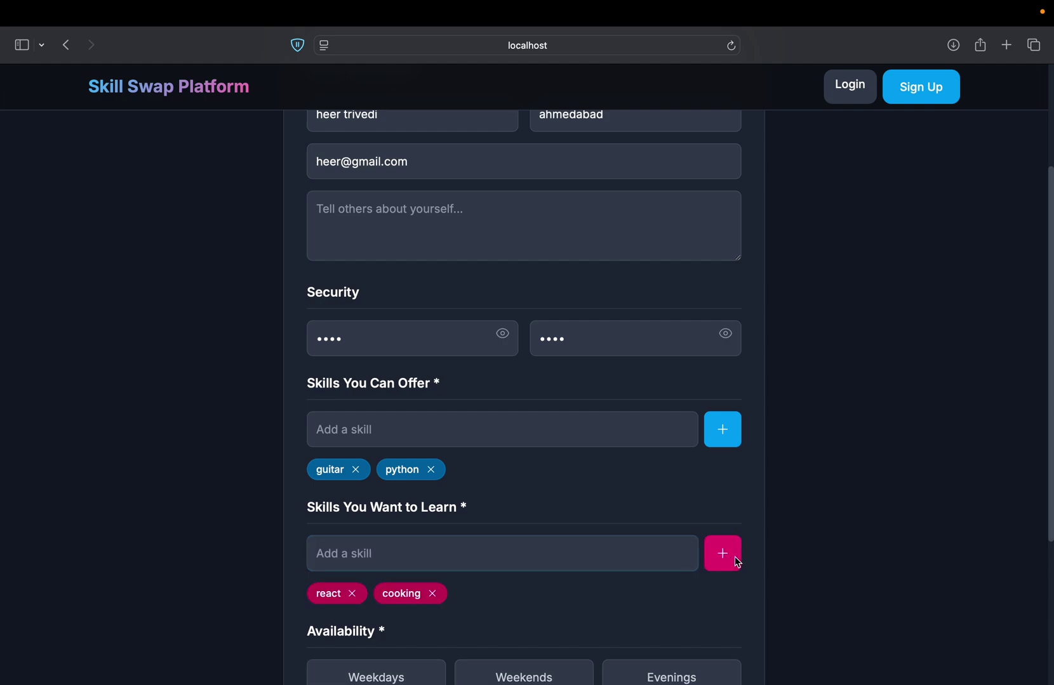
scroll(412, 523, down, 3)
scroll(413, 522, down, 2)
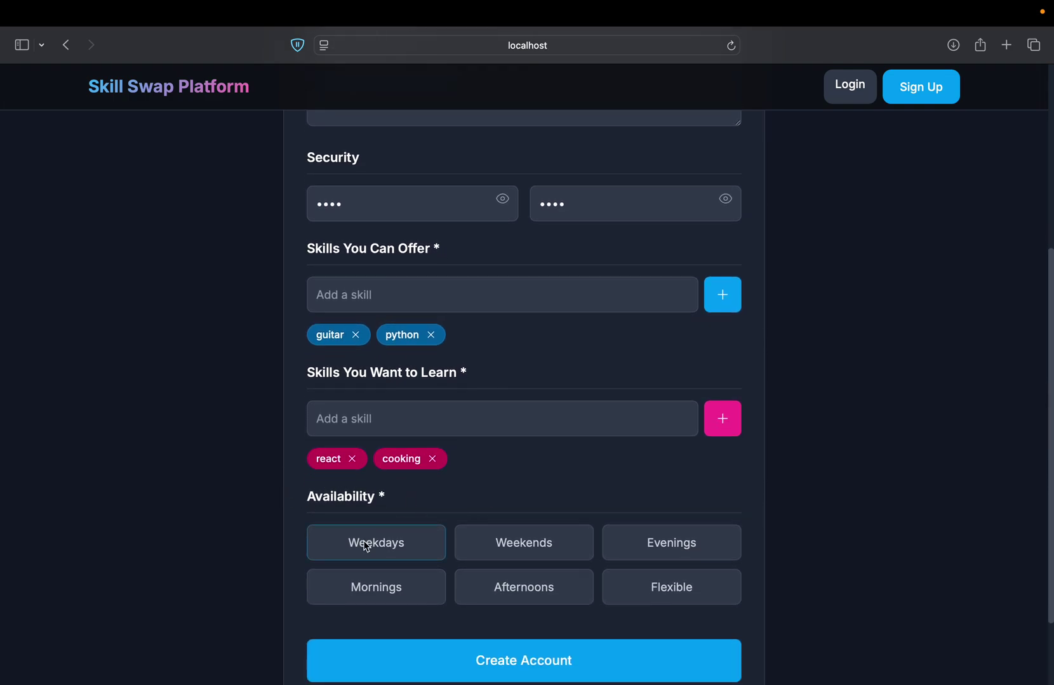
Step: Mark availability as Weekdays and Evenings
click(405, 544)
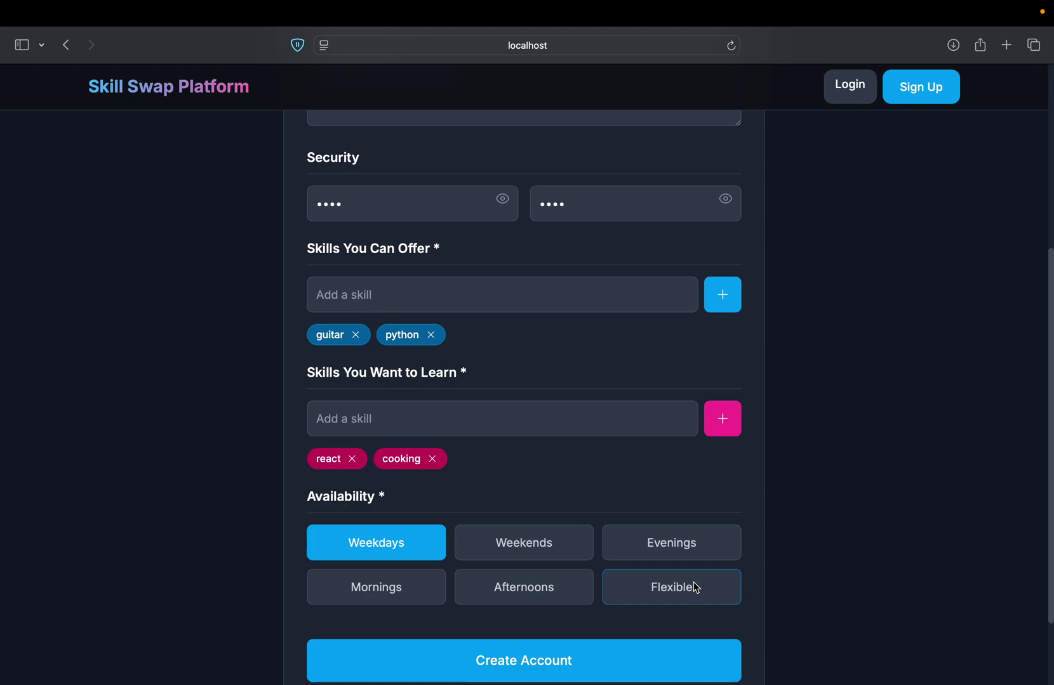
click(652, 540)
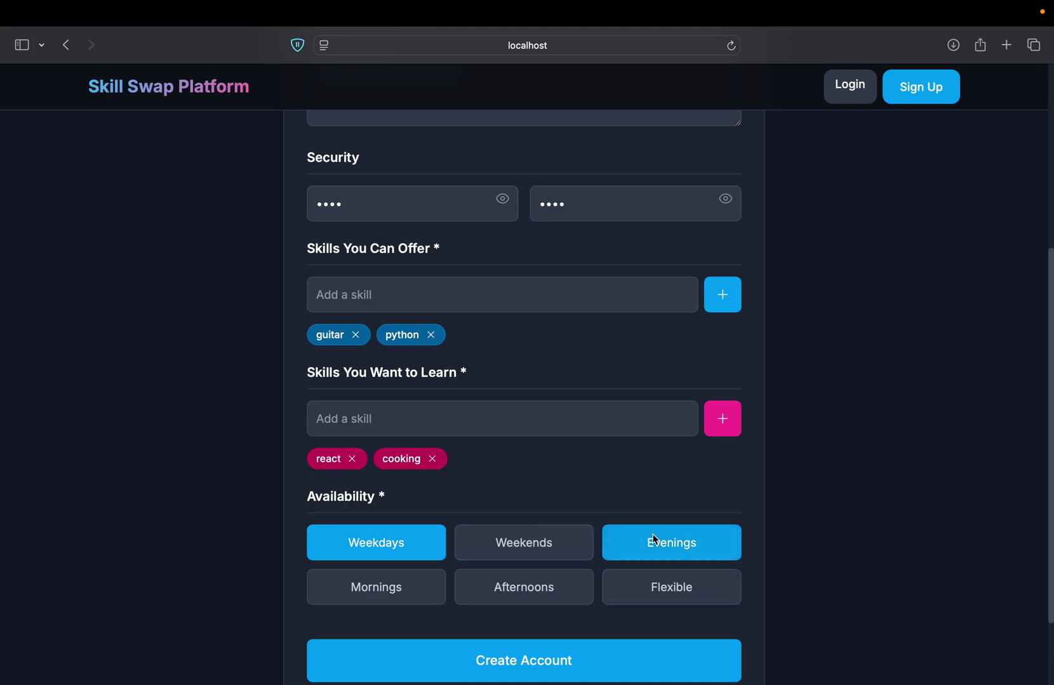
scroll(653, 539, down, 3)
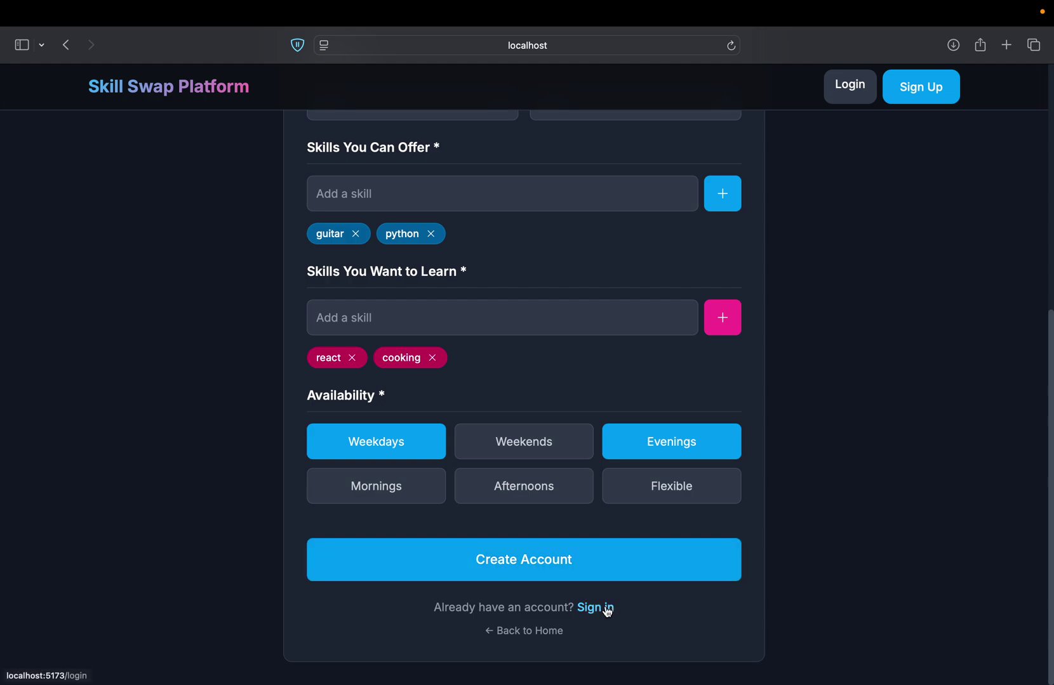
Step: Sign in as Demo User, dismissing the save-password and Touch ID prompts
click(605, 610)
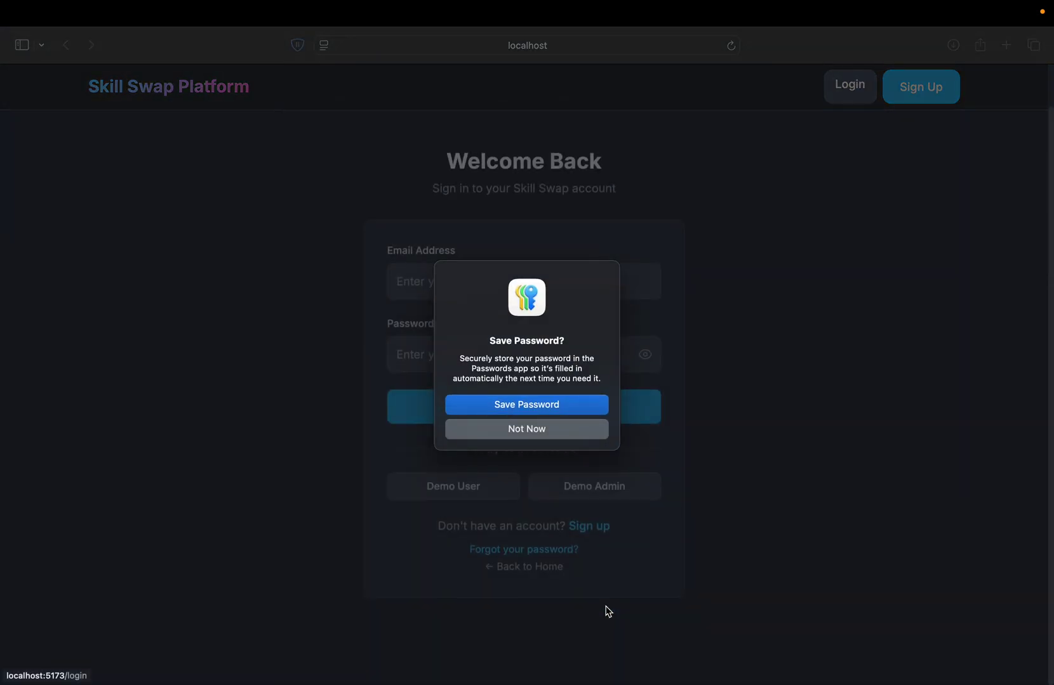
click(541, 431)
click(422, 280)
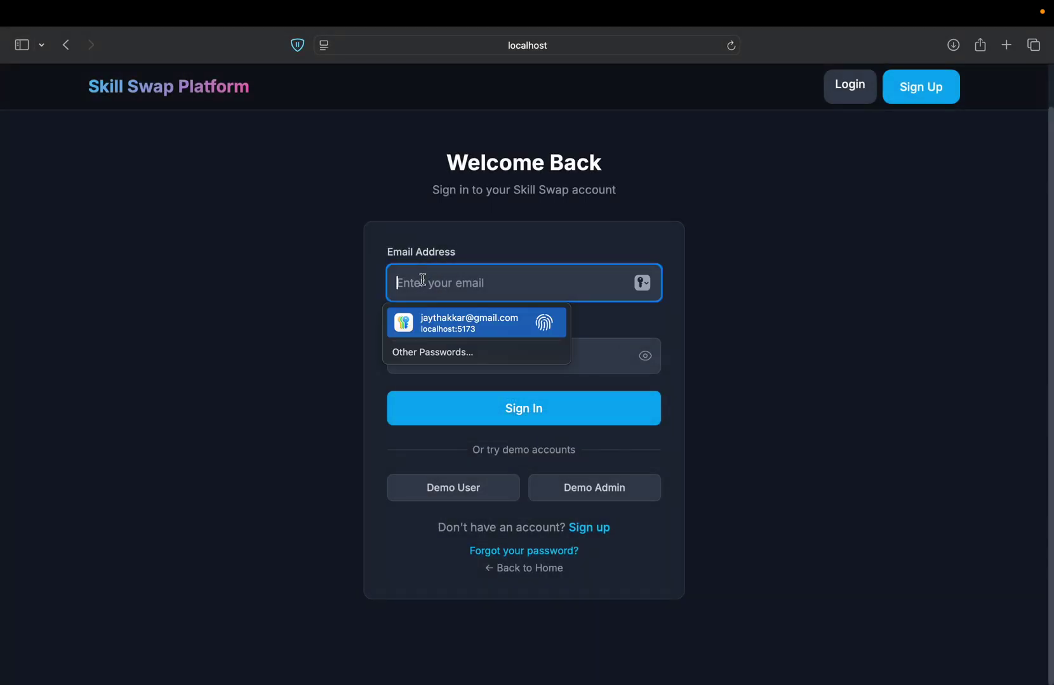
click(428, 323)
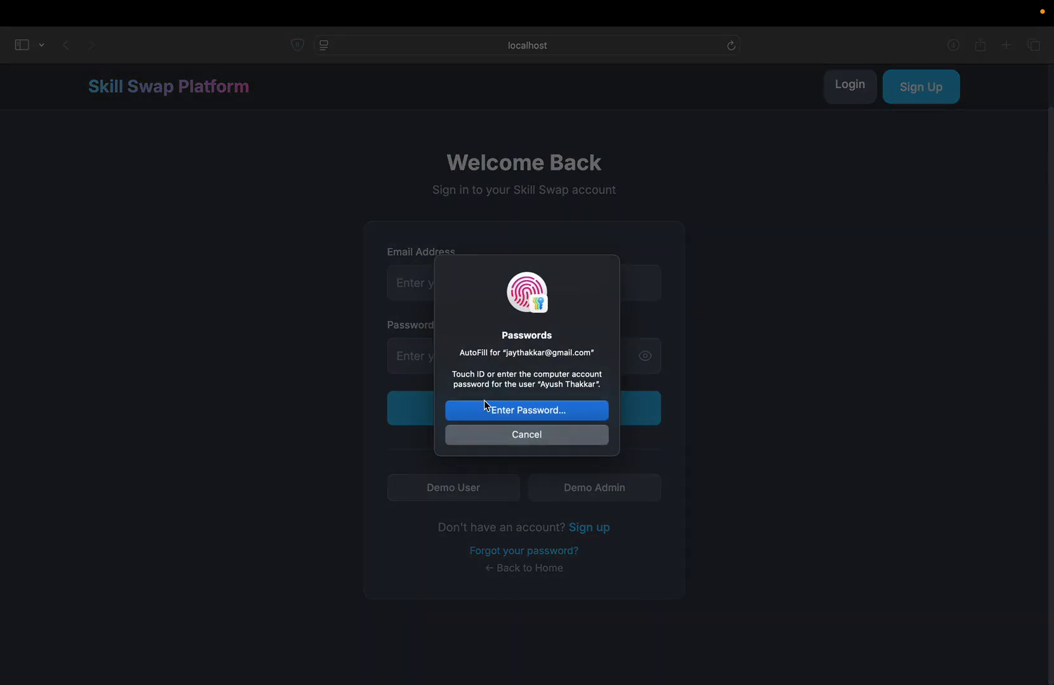
click(561, 434)
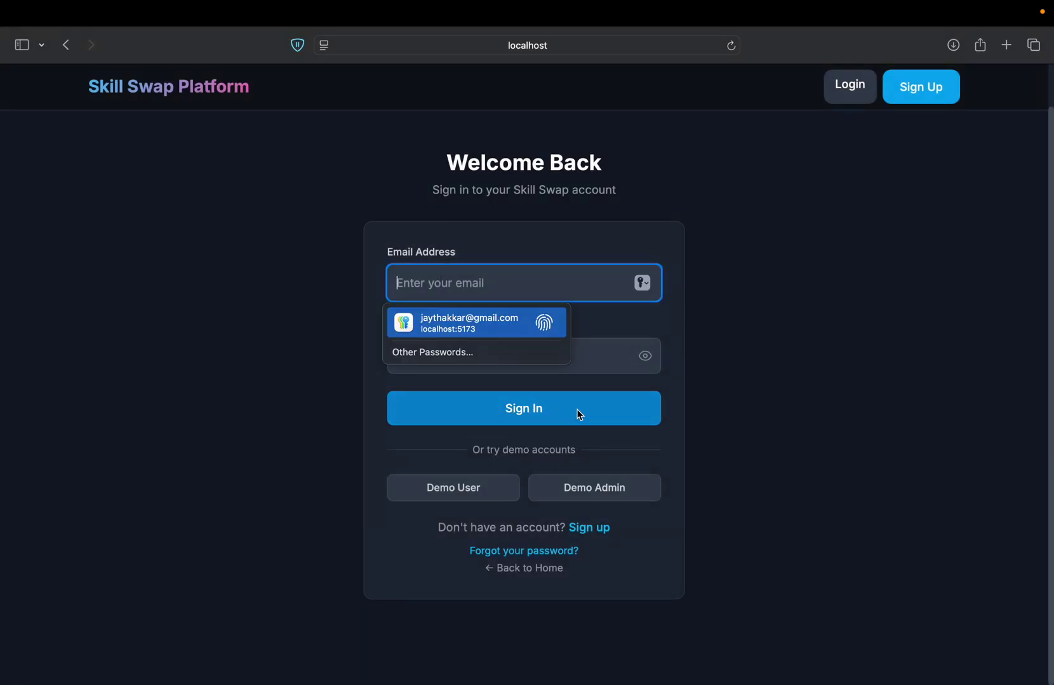
click(548, 420)
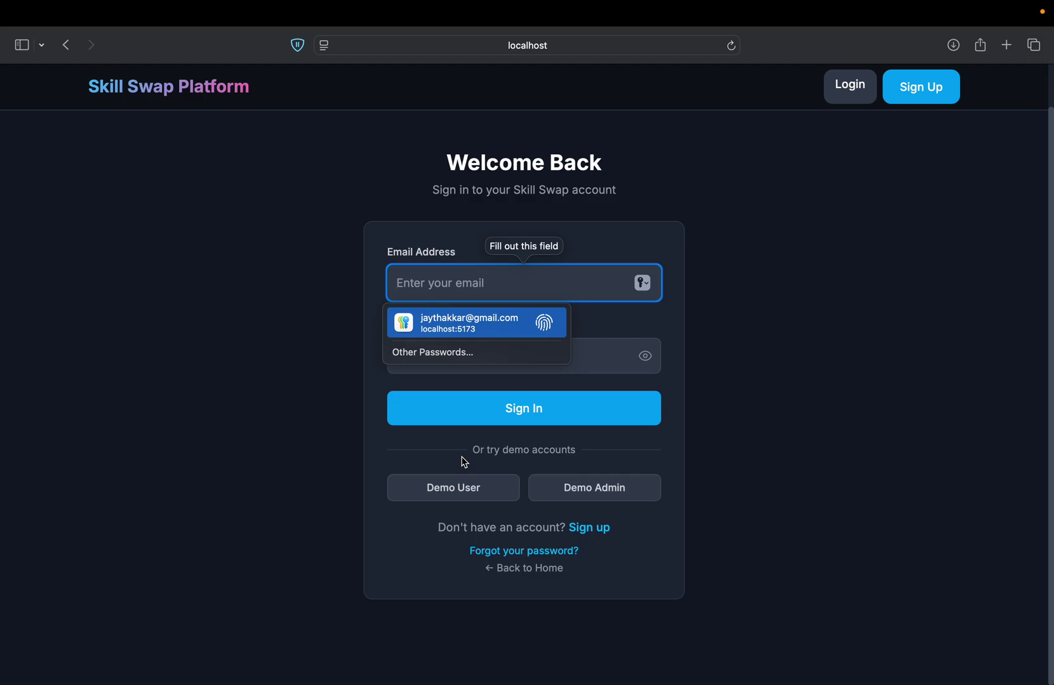
click(452, 488)
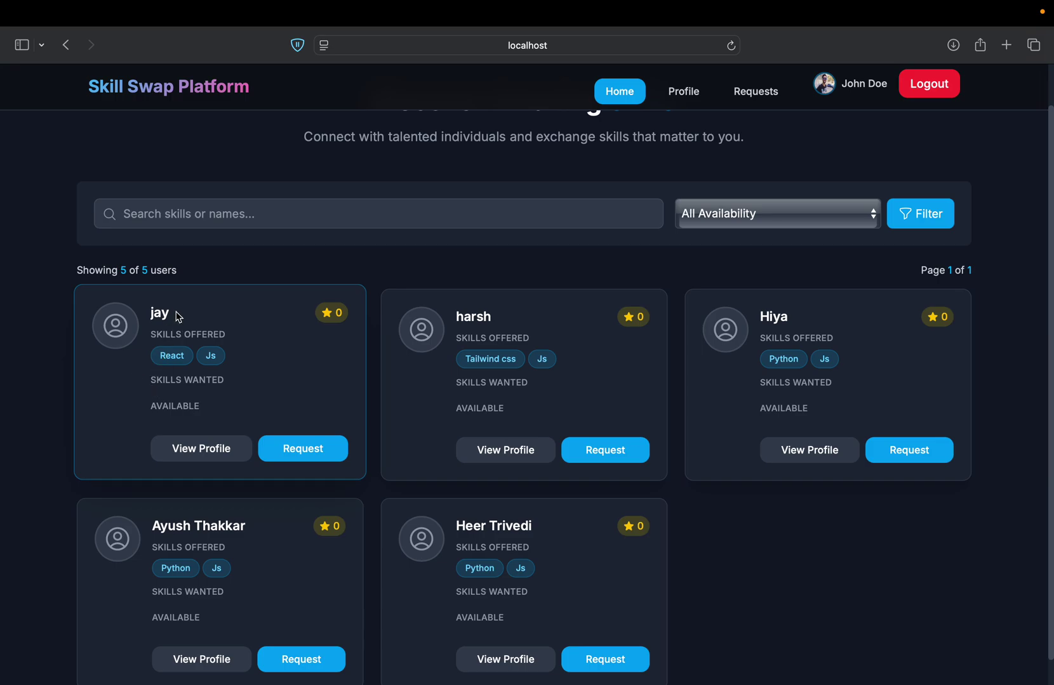
Step: Start a swap request to jay offering JavaScript in exchange for React
click(302, 448)
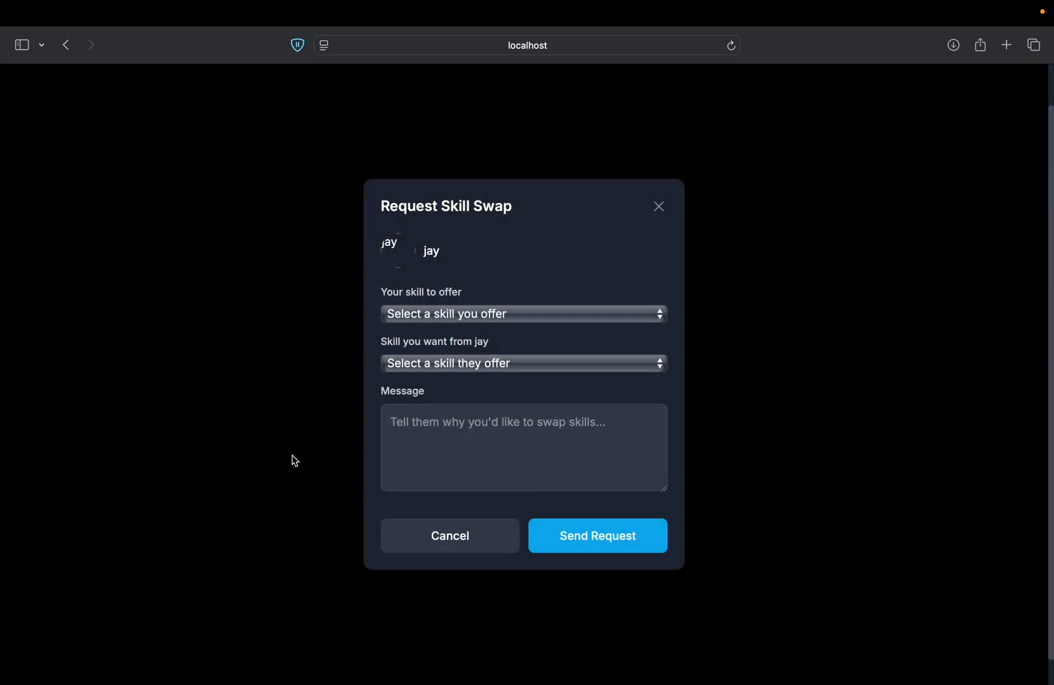
click(568, 318)
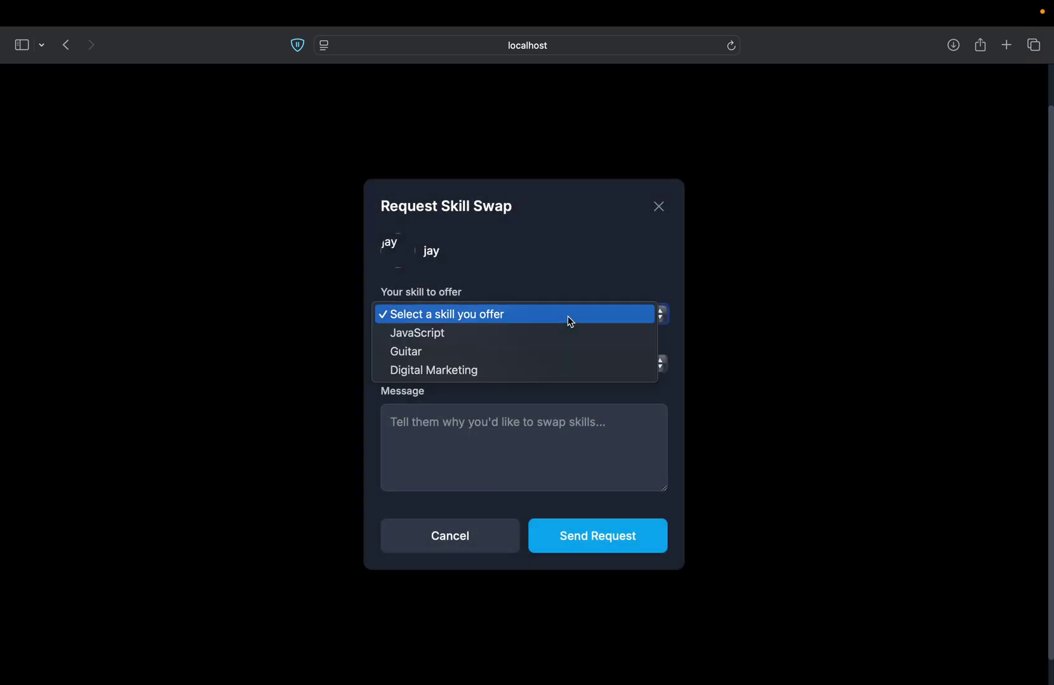
click(444, 334)
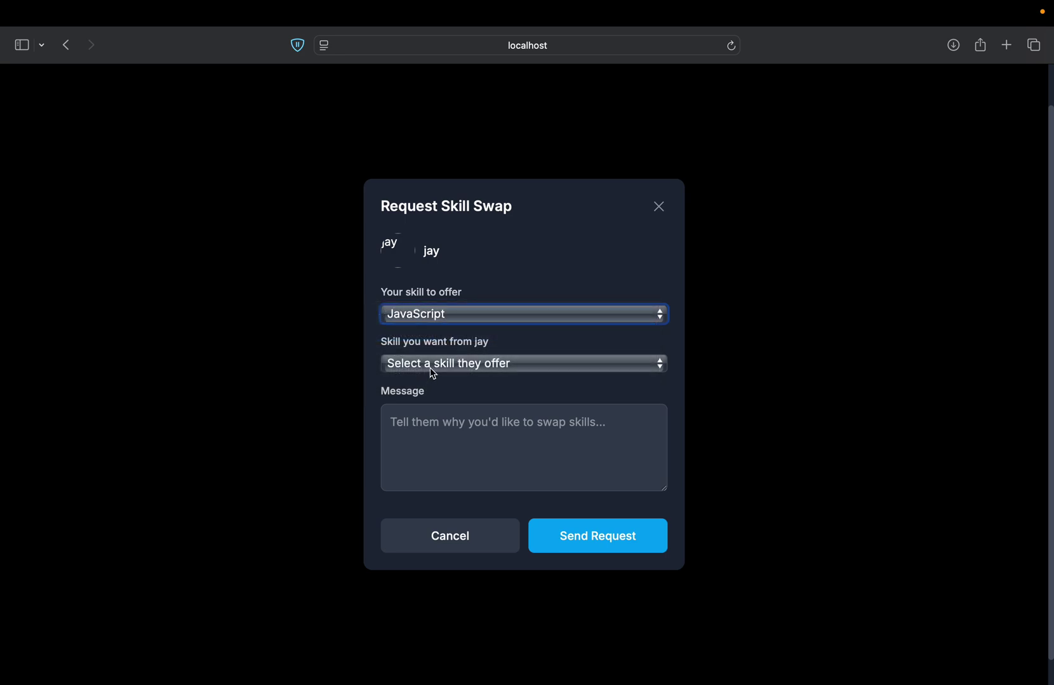
click(430, 365)
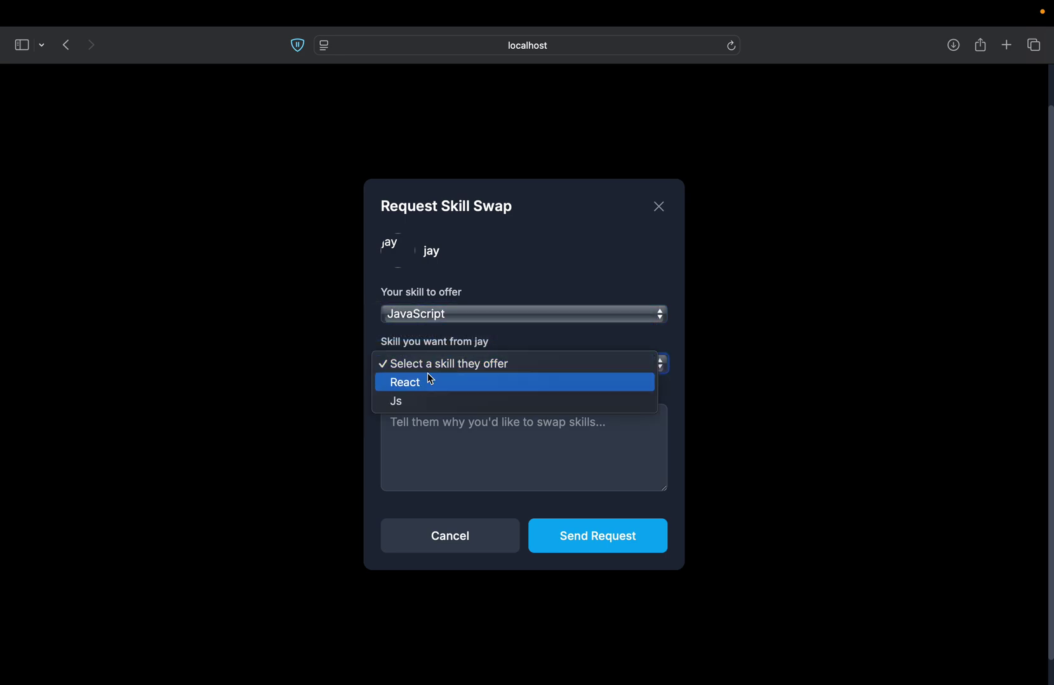
click(427, 381)
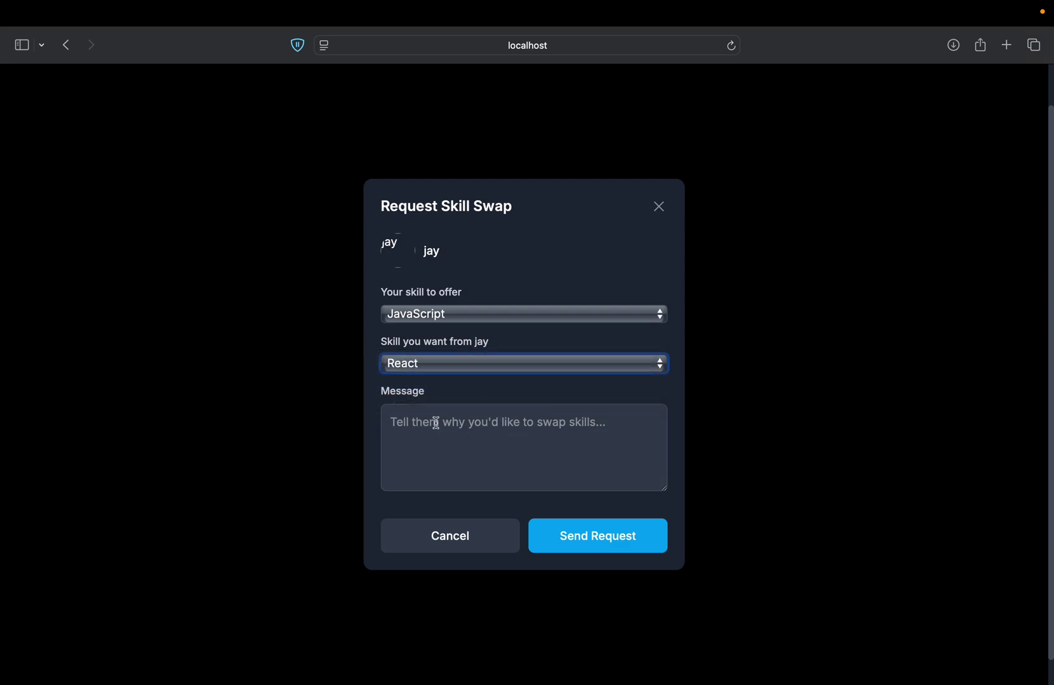
Step: Add a message and send the swap request
click(593, 537)
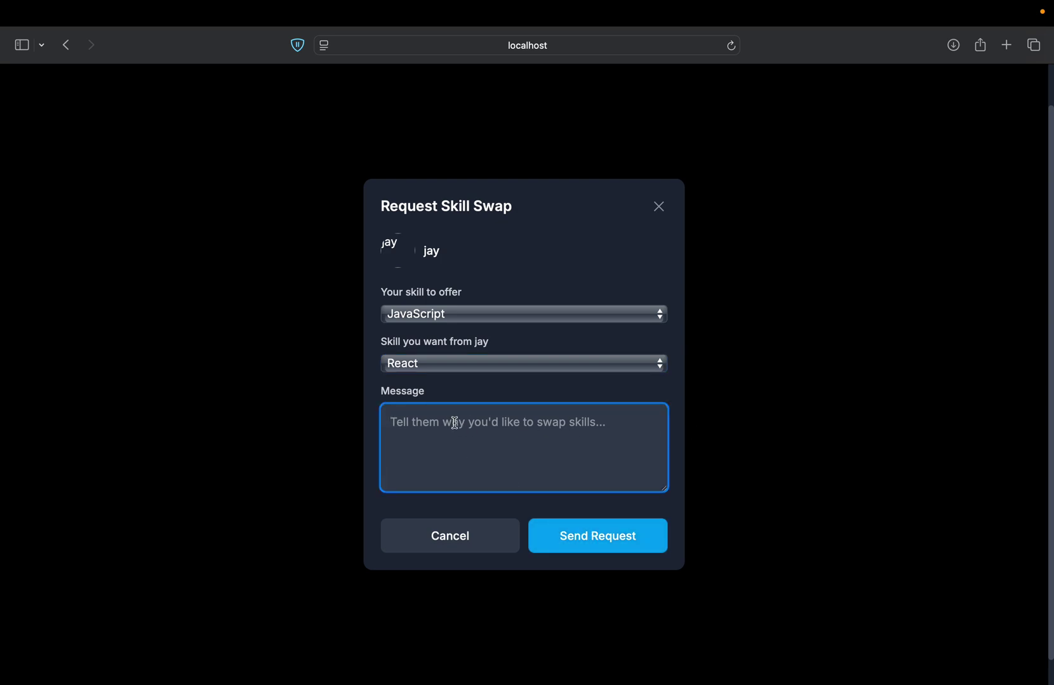
click(621, 537)
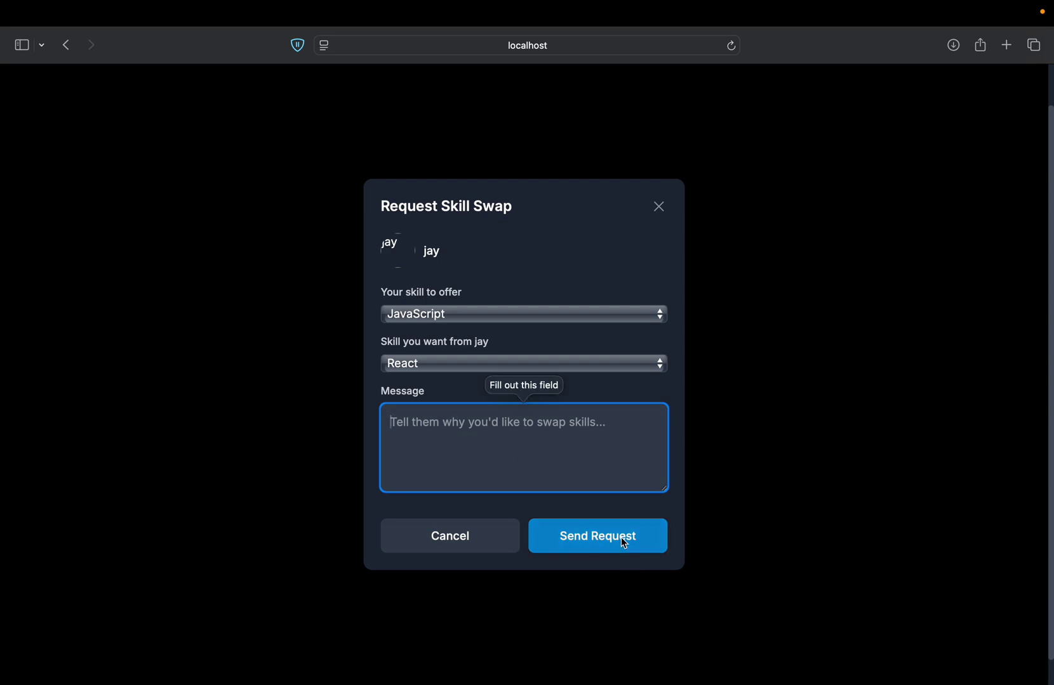
text(sdf)
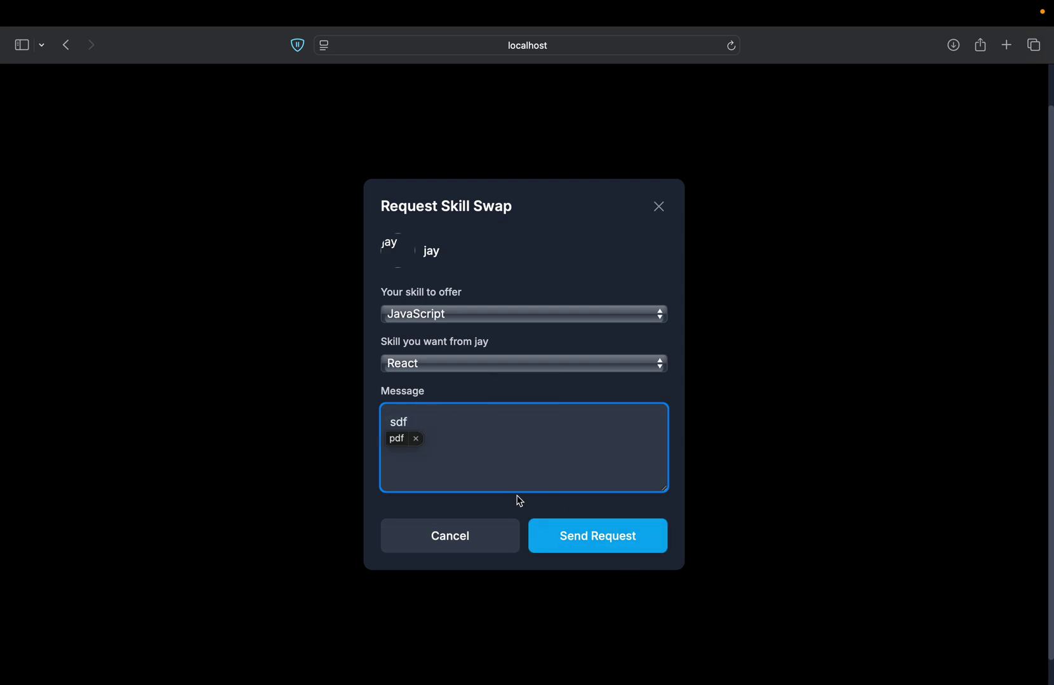
click(574, 541)
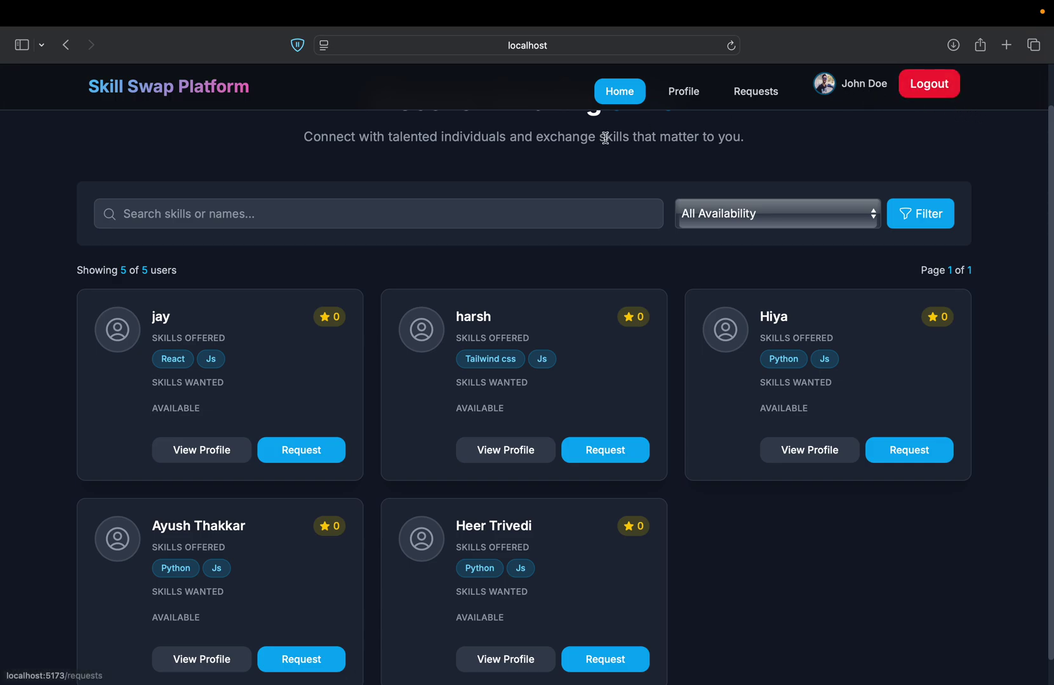
click(694, 97)
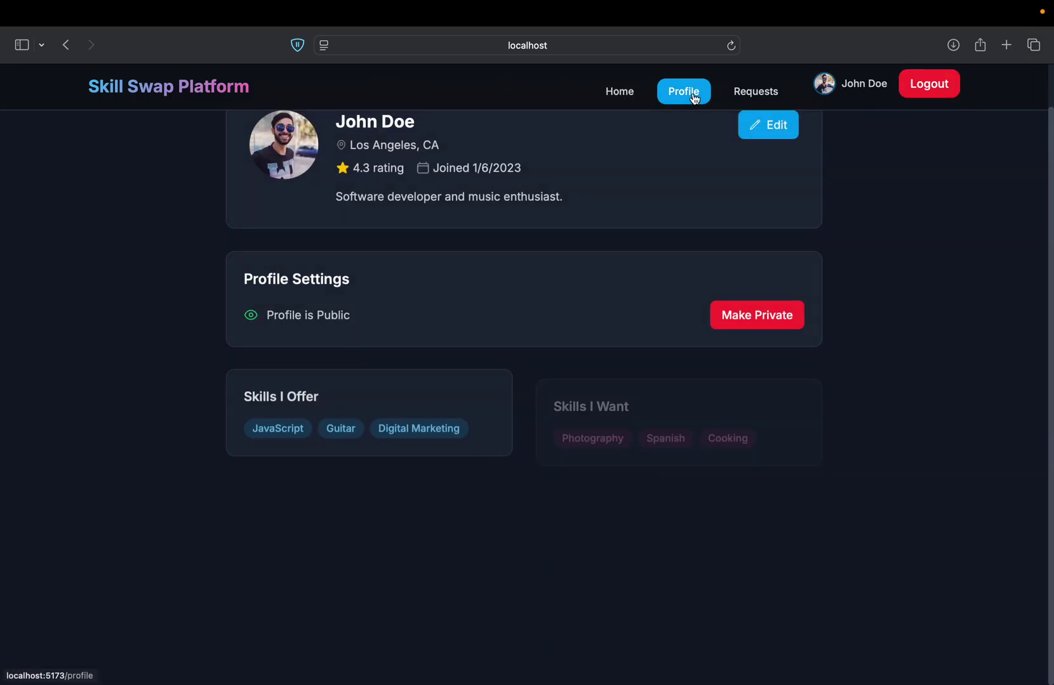
click(765, 125)
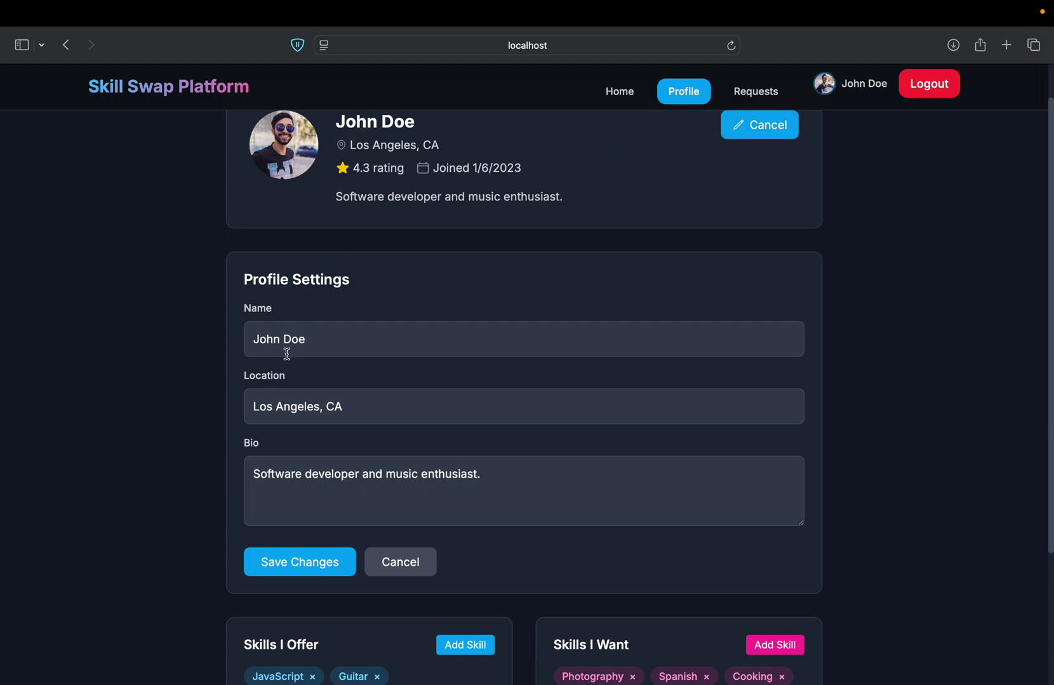
scroll(319, 346, down, 1)
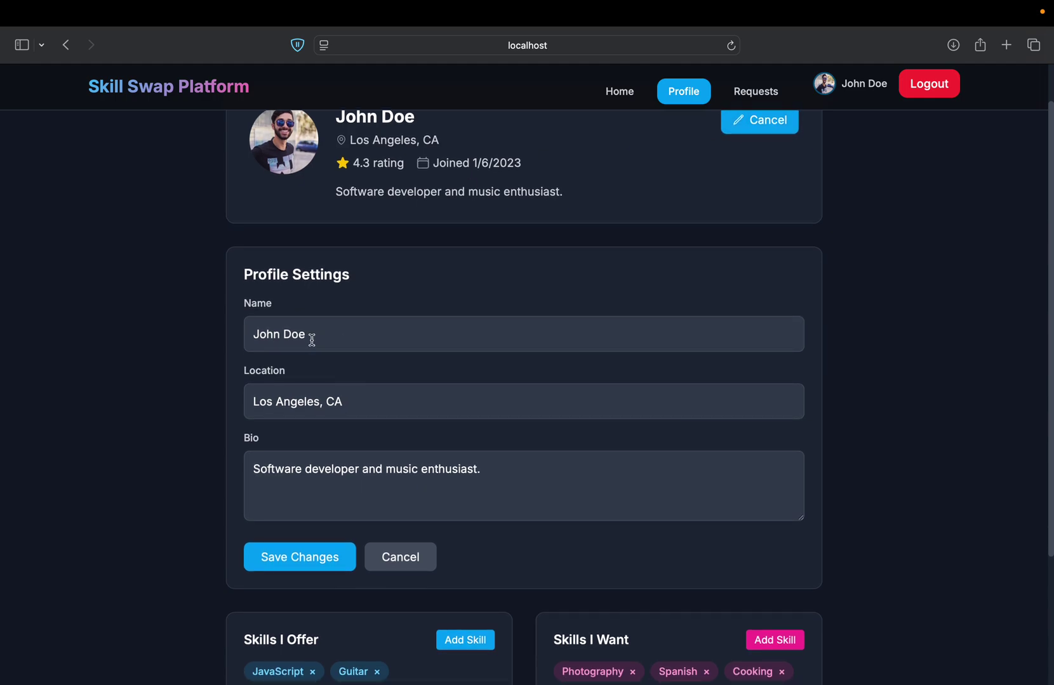
scroll(382, 414, down, 1)
scroll(382, 415, down, 1)
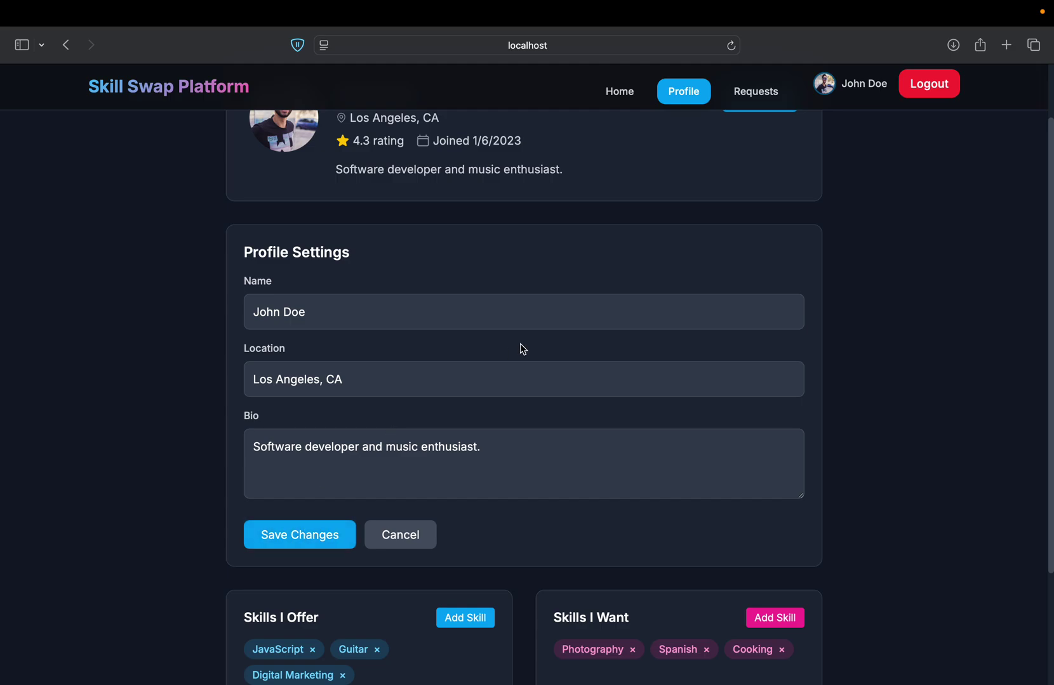
scroll(520, 343, down, 3)
scroll(521, 343, down, 3)
scroll(521, 343, up, 1)
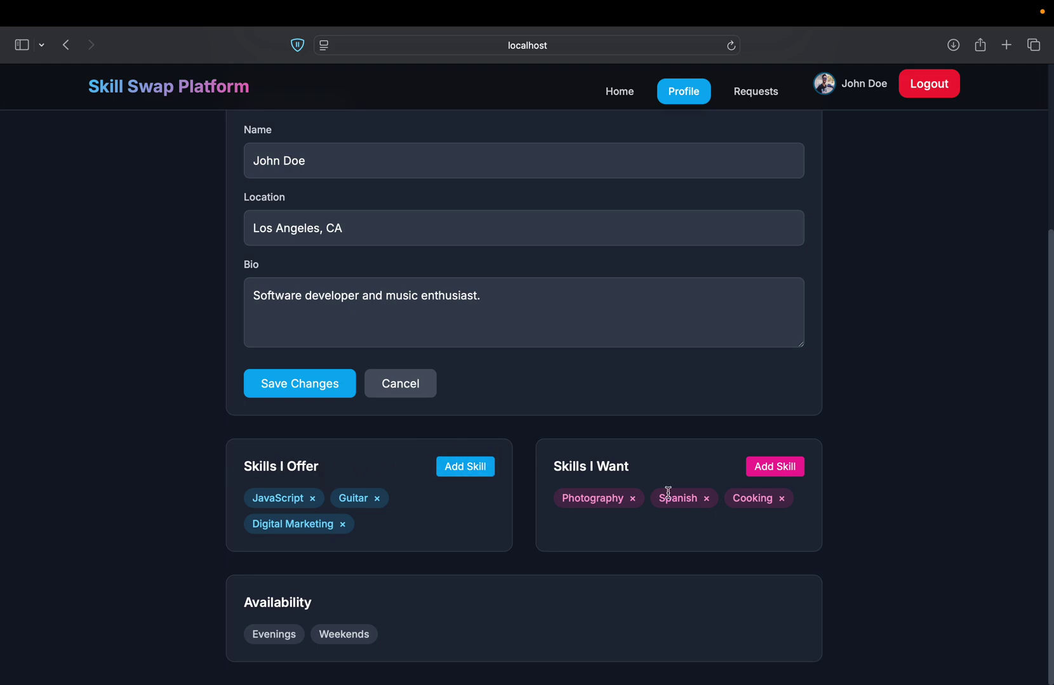
scroll(561, 445, down, 1)
scroll(560, 445, up, 5)
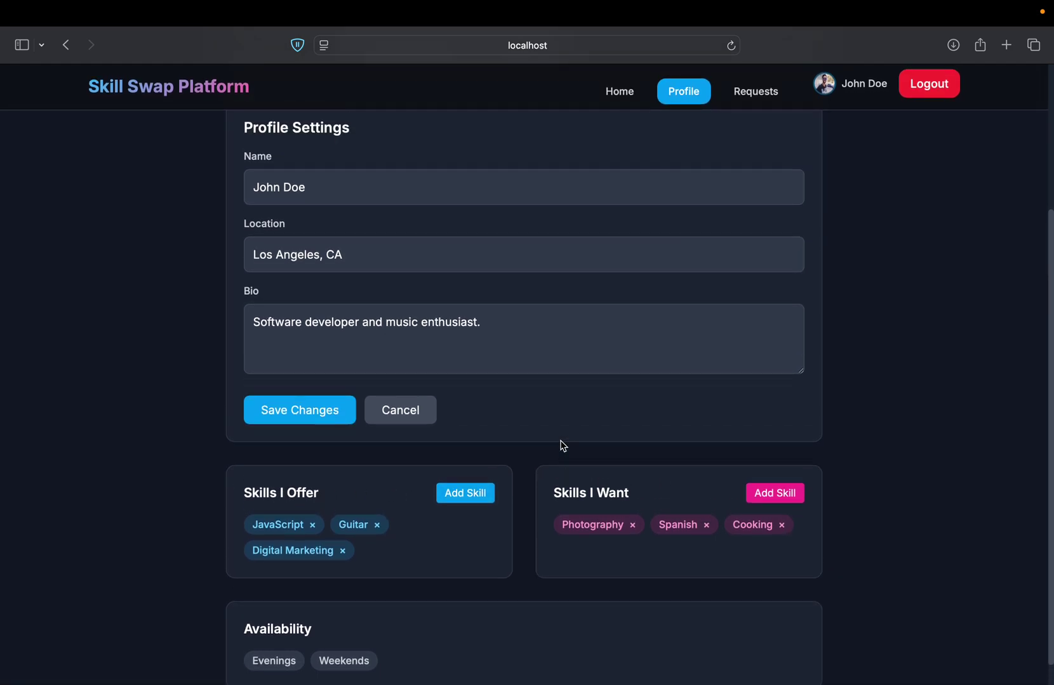
scroll(576, 329, up, 5)
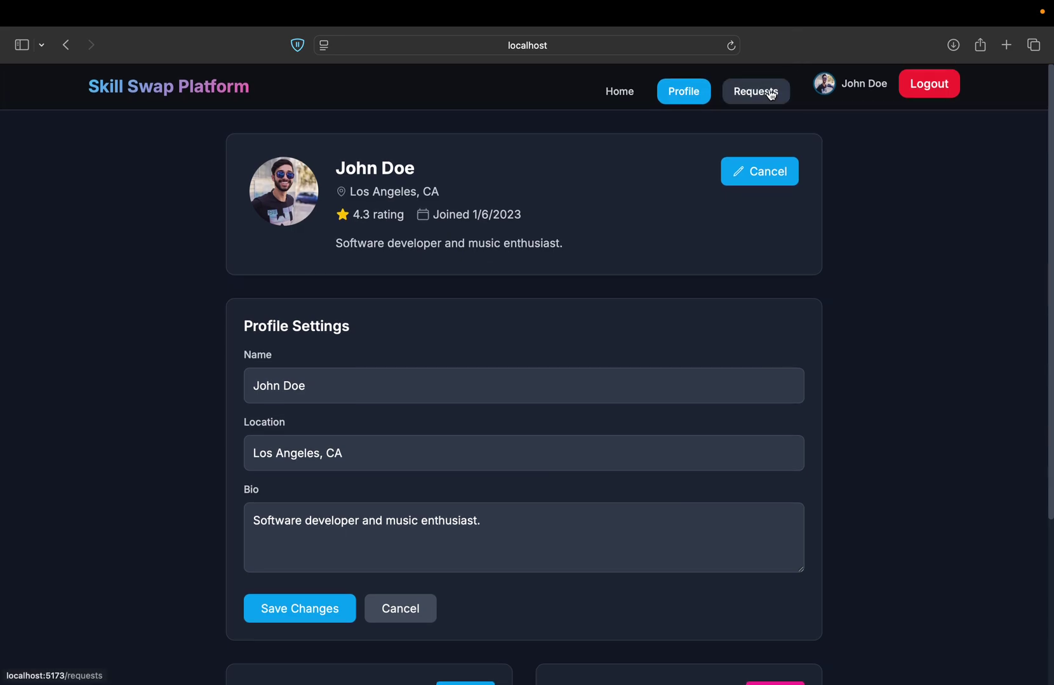
Step: Review the received and Sent (2) swap requests, then go back Home
click(770, 93)
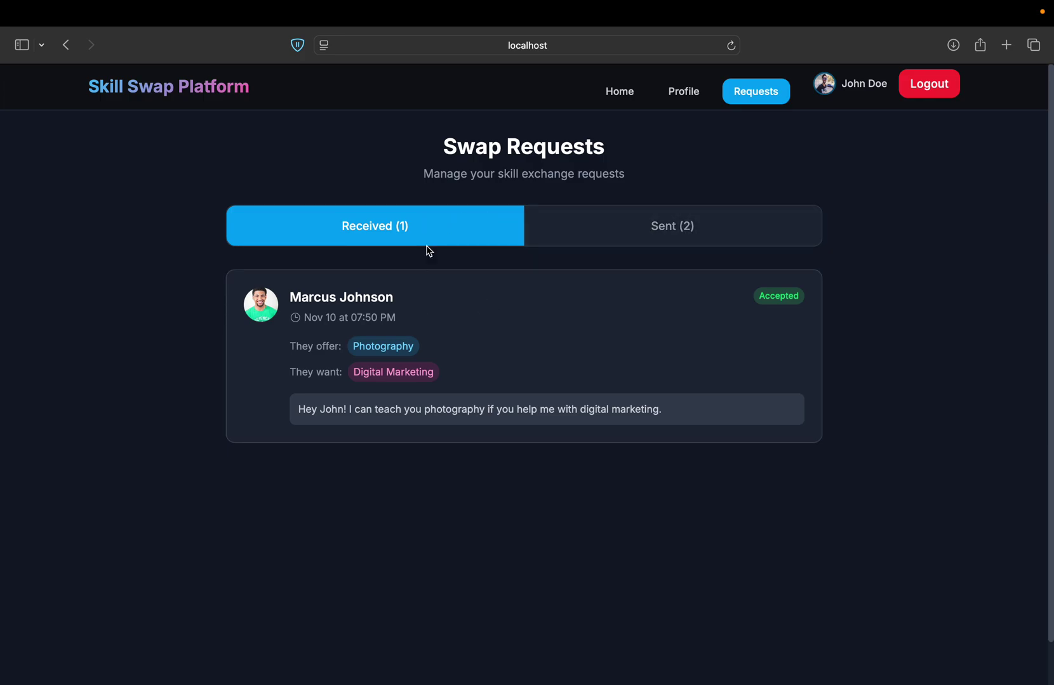
click(623, 221)
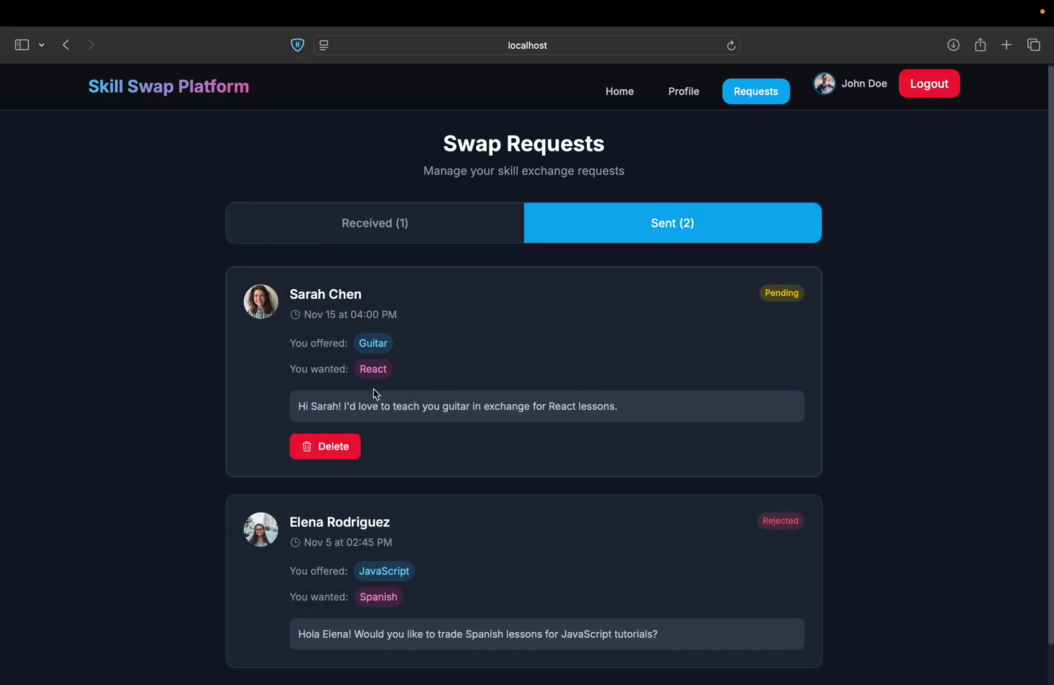
scroll(527, 395, down, 1)
click(627, 96)
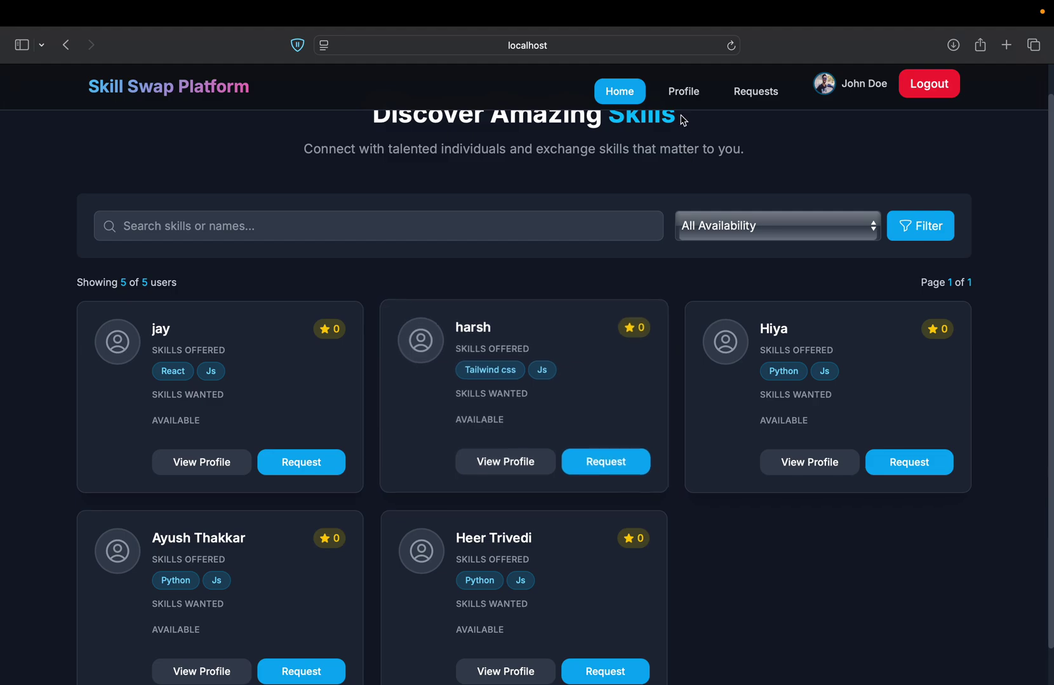
Step: On the profile page, make the profile private, then public again
click(682, 91)
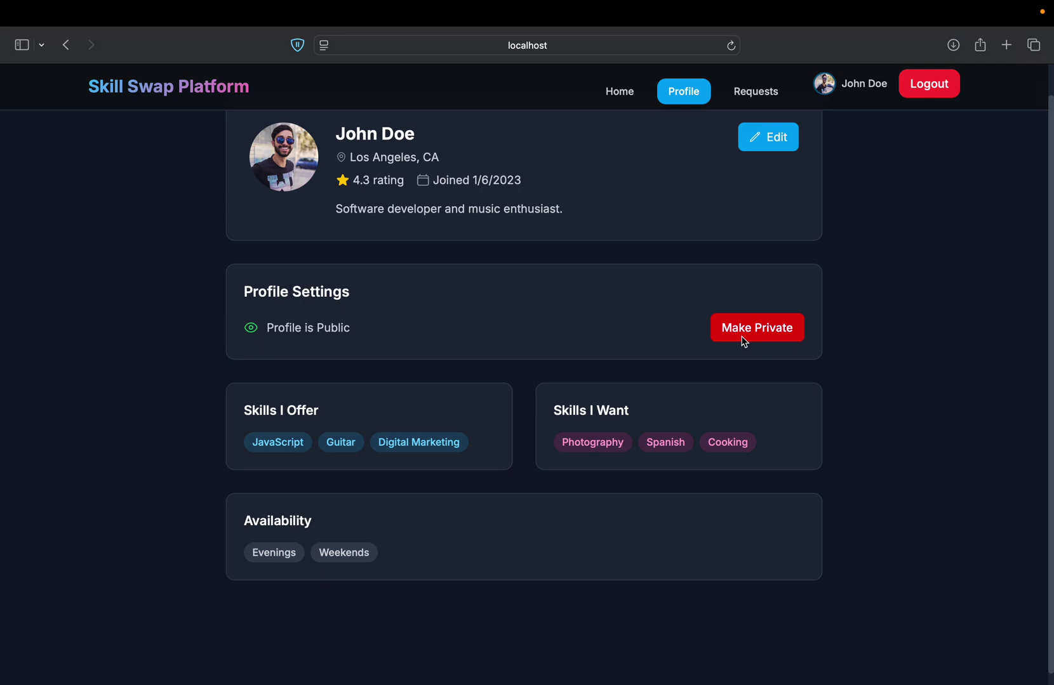
click(742, 337)
click(741, 337)
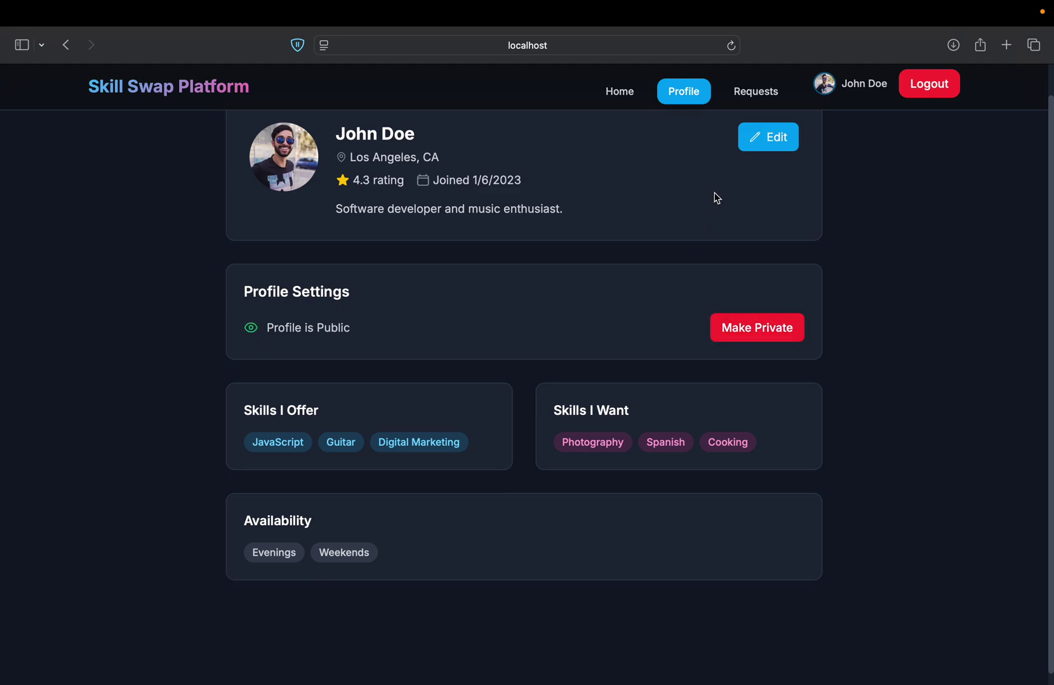